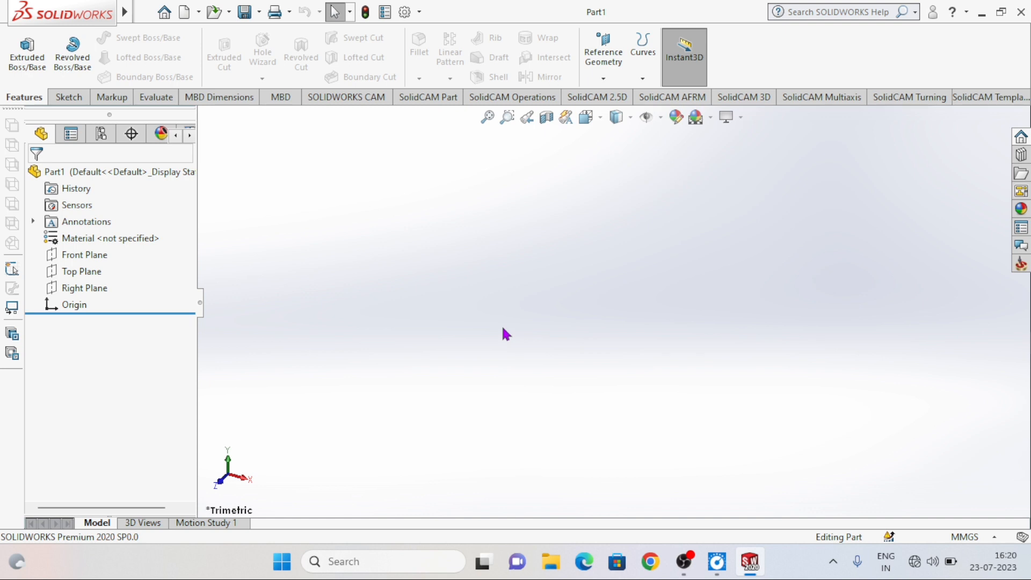
- Sketch a center rectangle about 128 mm wide and 82 mm high on the Top Plane, centered on the origin
left_click(68, 98)
left_click(21, 46)
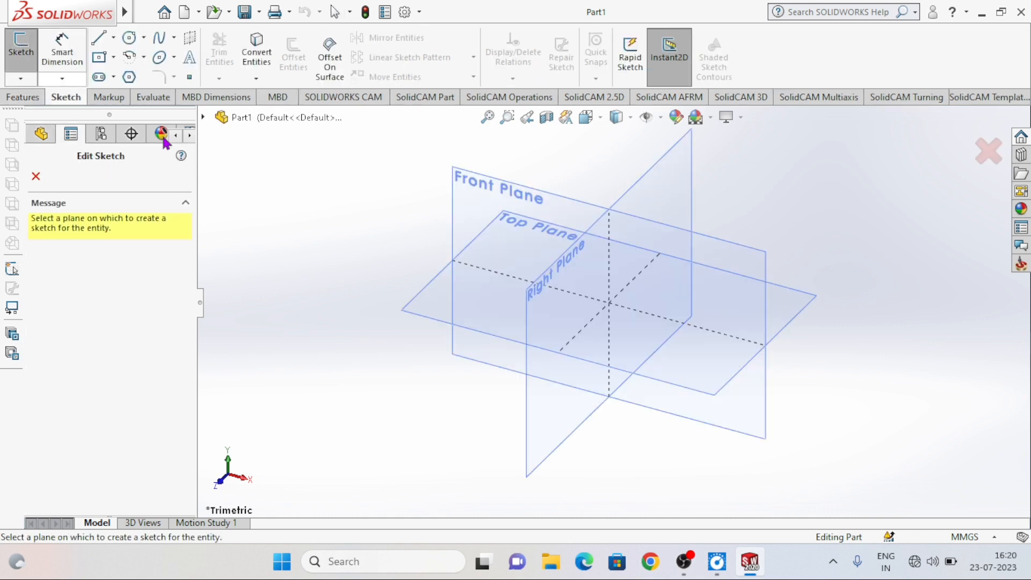
left_click(429, 297)
left_click(99, 57)
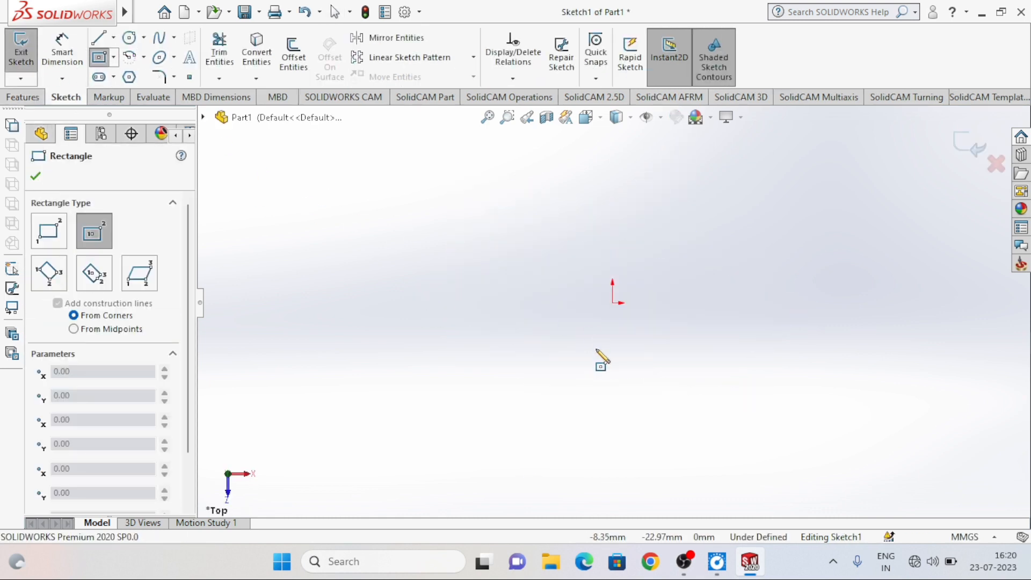
mouse_move(612, 302)
left_mouse_down()
mouse_move(694, 359)
mouse_move(730, 400)
mouse_move(737, 387)
left_mouse_up()
left_click(36, 176)
- Dimension the rectangle 100 mm along its vertical side and 120 mm along its horizontal side
left_click(62, 54)
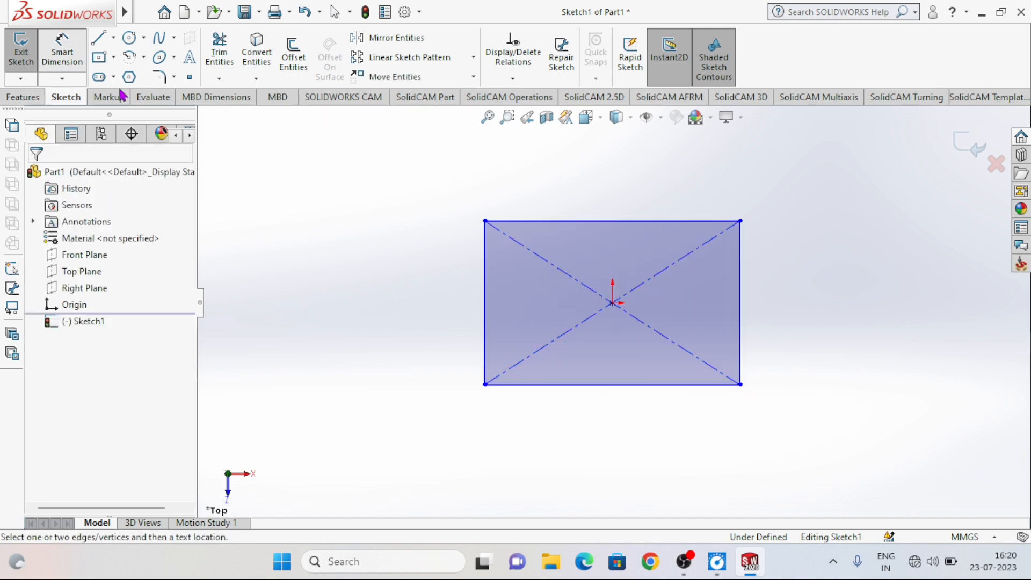
left_click(484, 315)
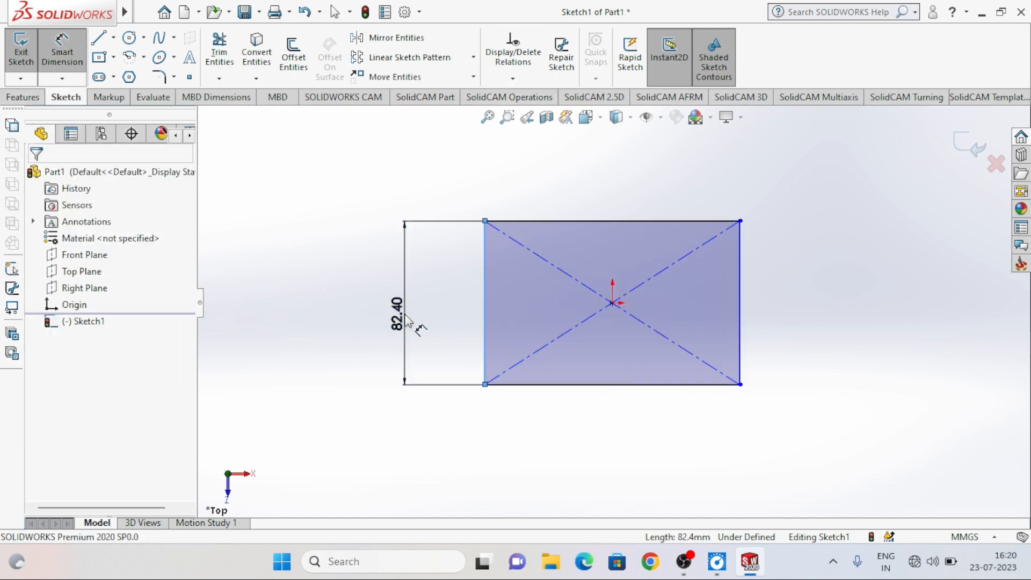
left_click(406, 320)
type("100")
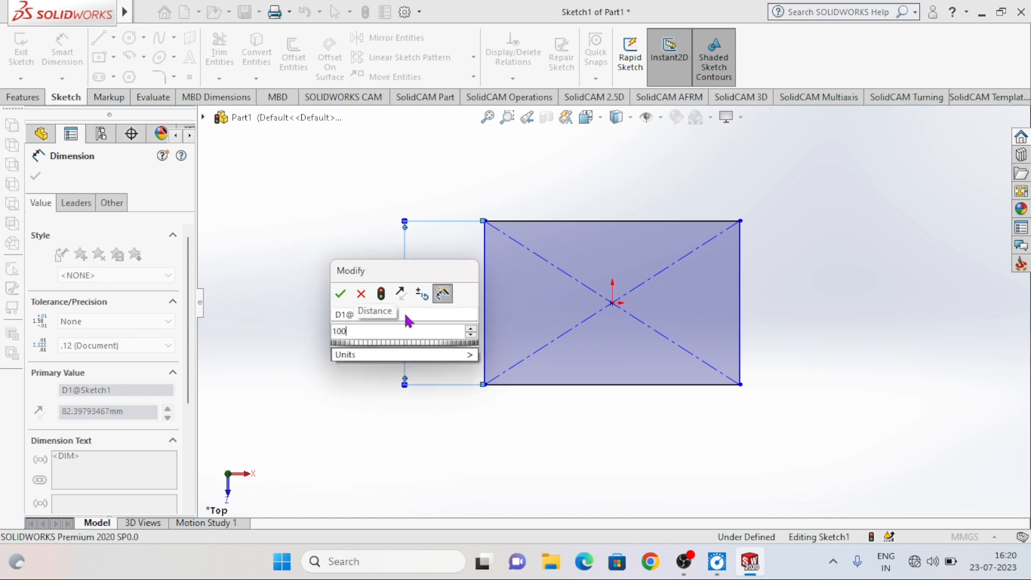
key("Return")
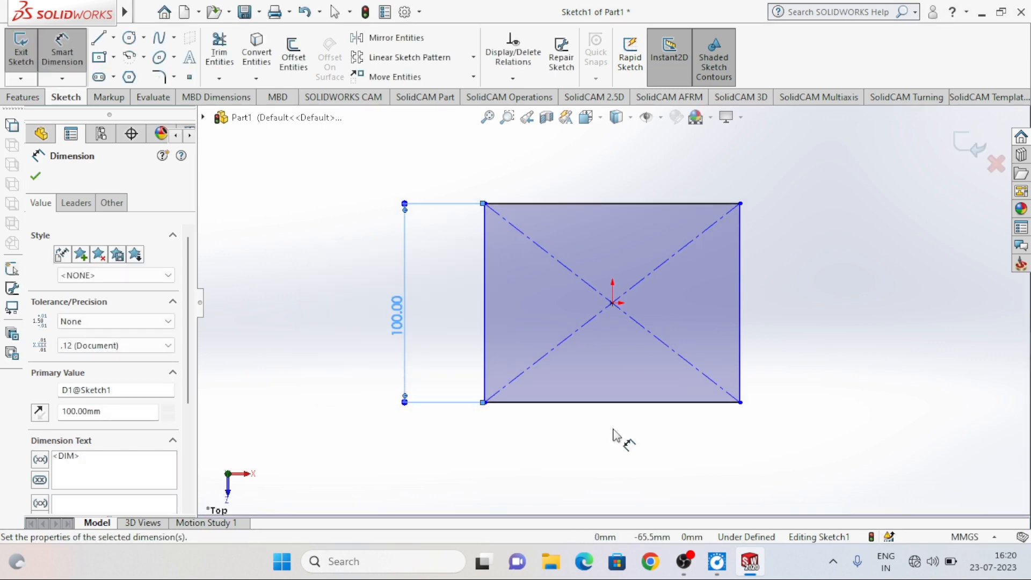
left_click(626, 404)
left_click(642, 449)
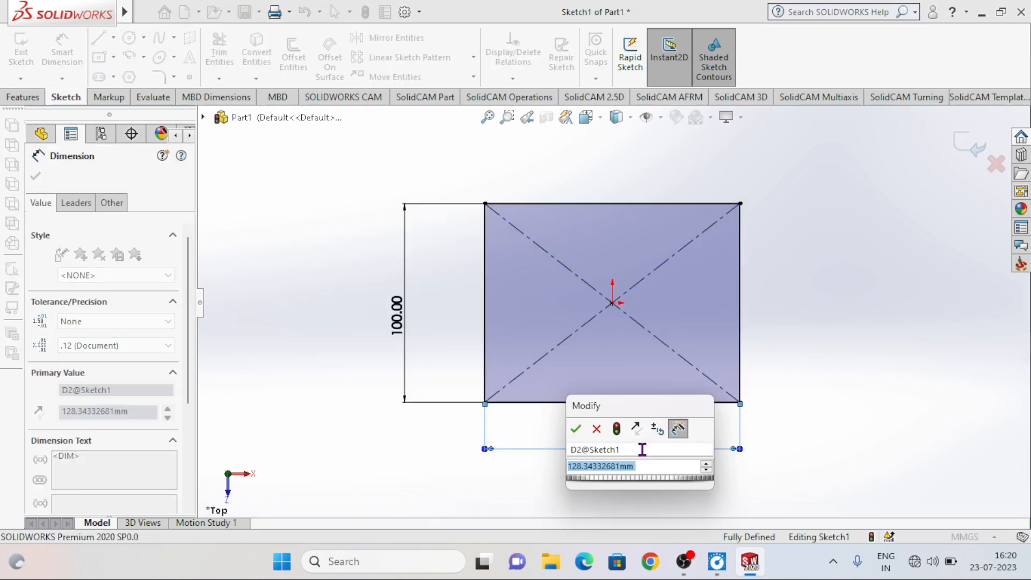
type("120")
key("Return")
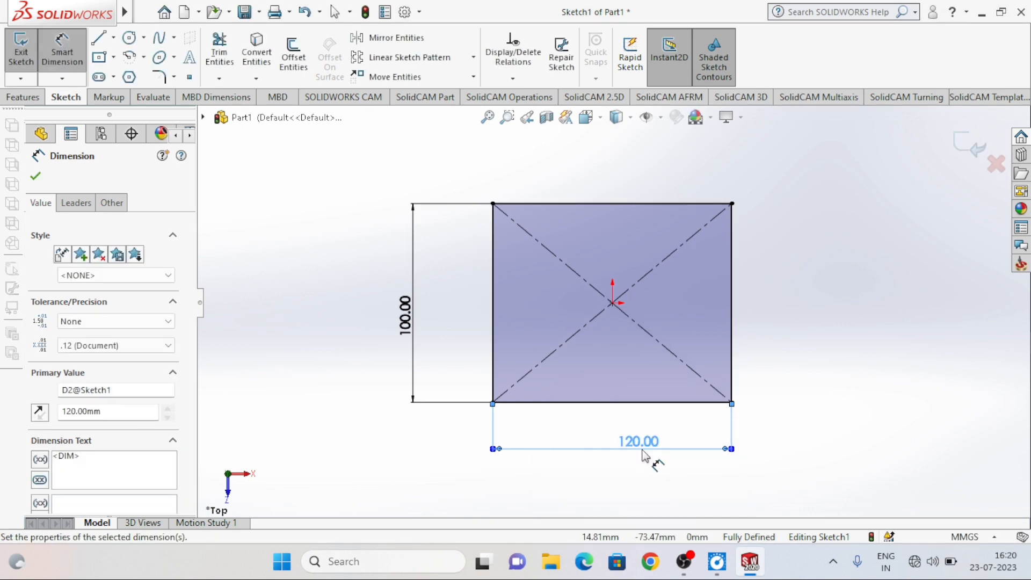
left_click(36, 176)
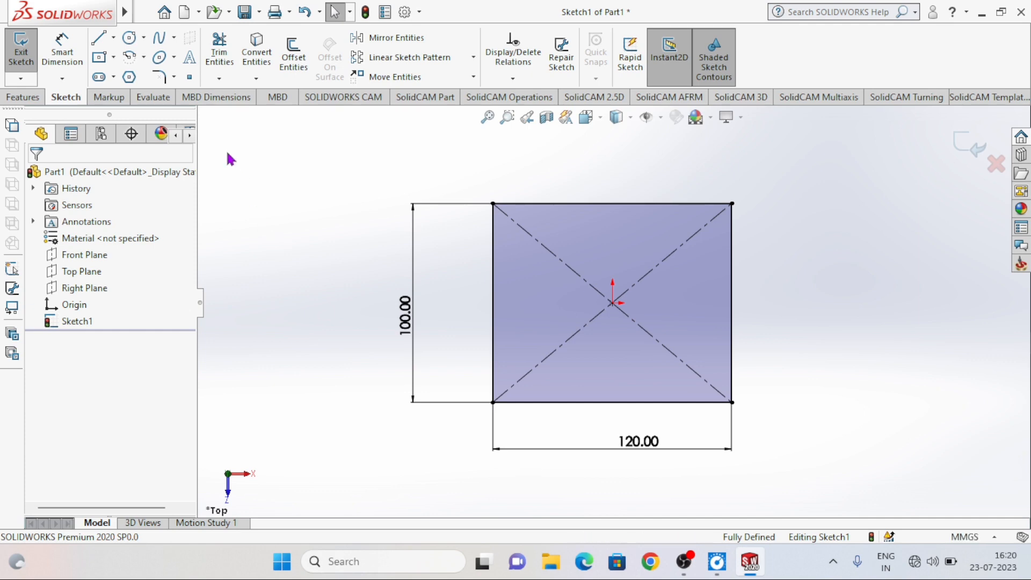
- Extrude the rectangle as a blind boss with a depth of 30 mm
left_click(32, 98)
left_click(27, 55)
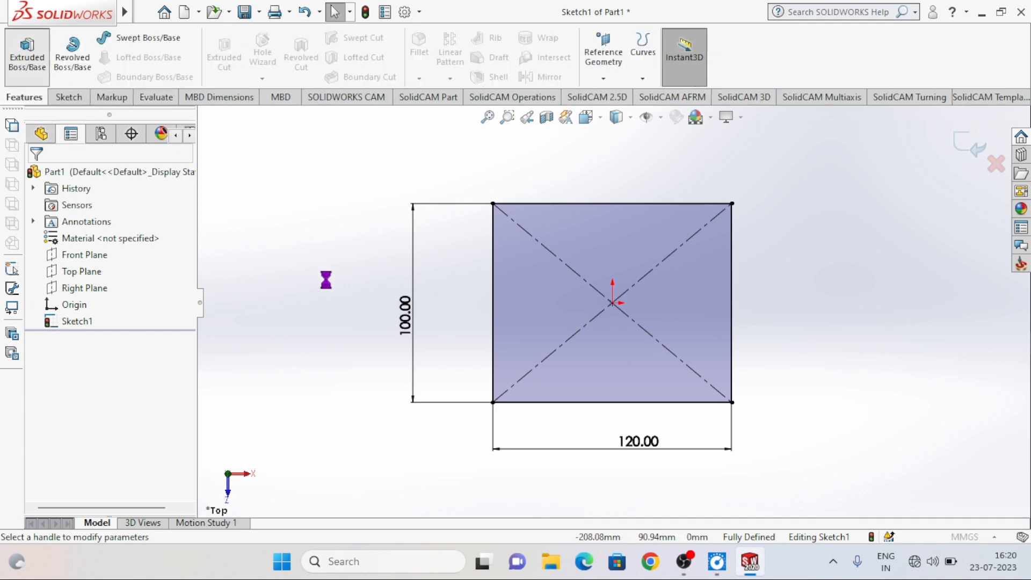
type("30")
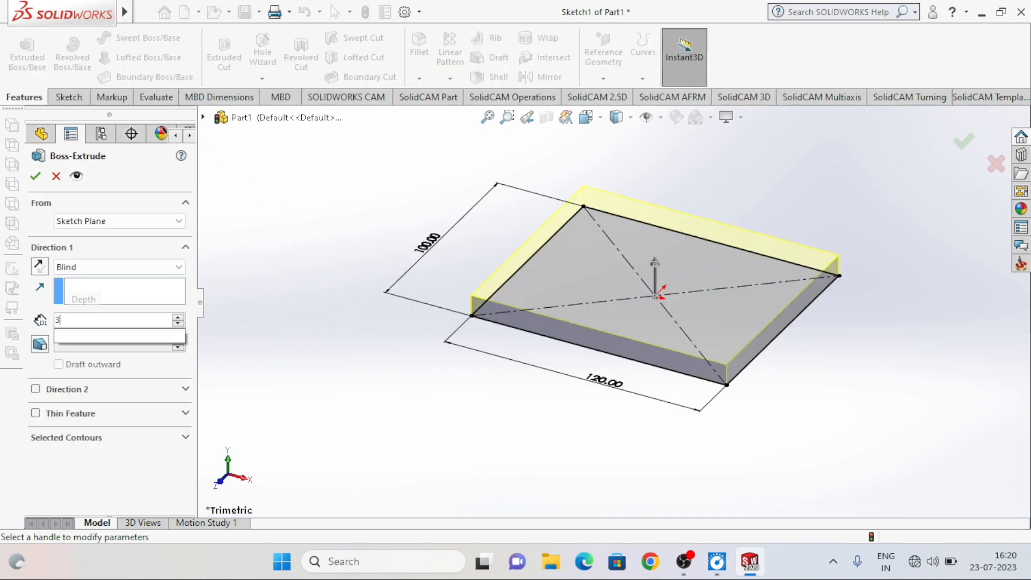
key("Return")
left_click(42, 178)
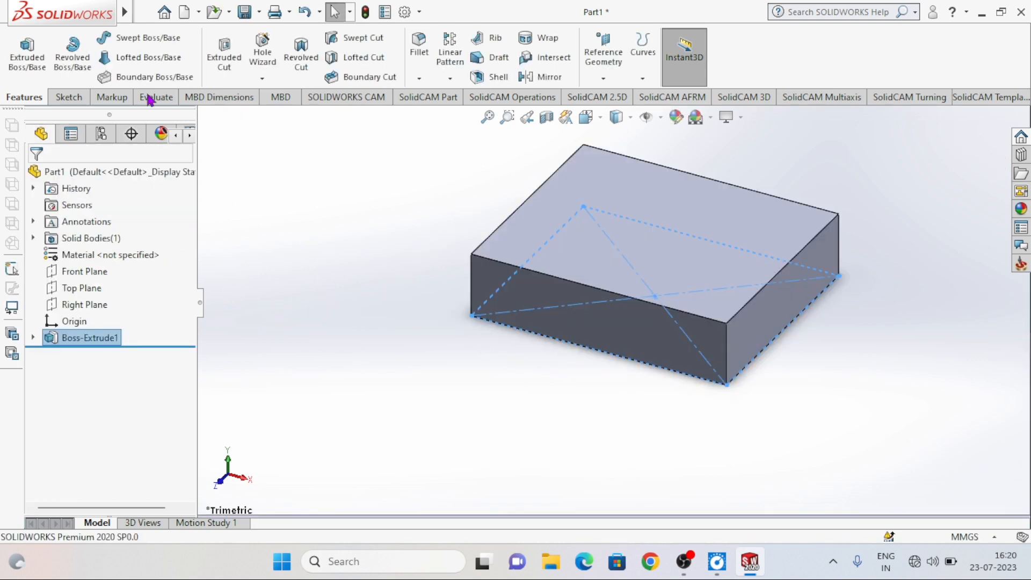
- Save the part to the Desktop folder under the file name Part13
left_click(145, 12)
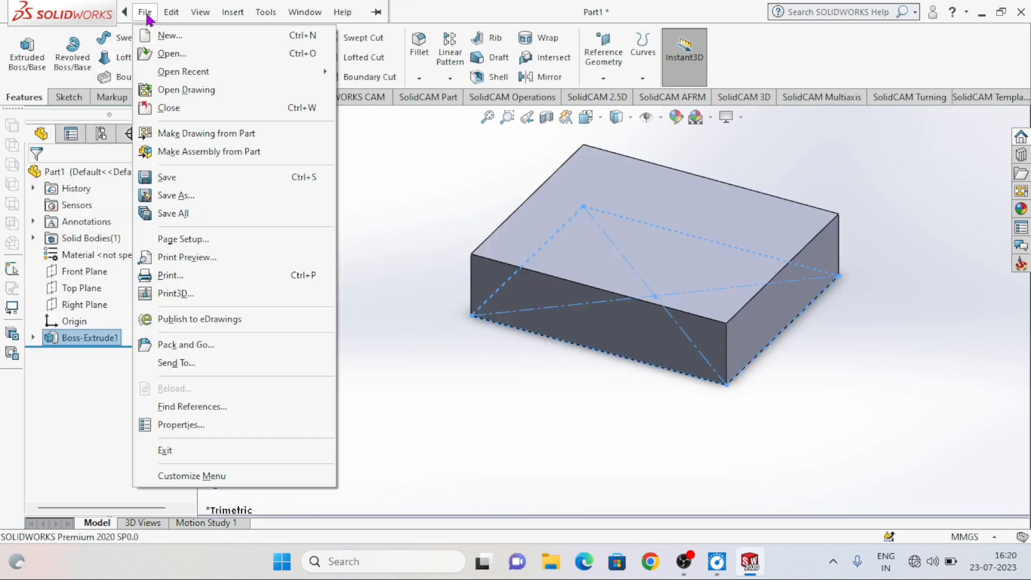
left_click(175, 196)
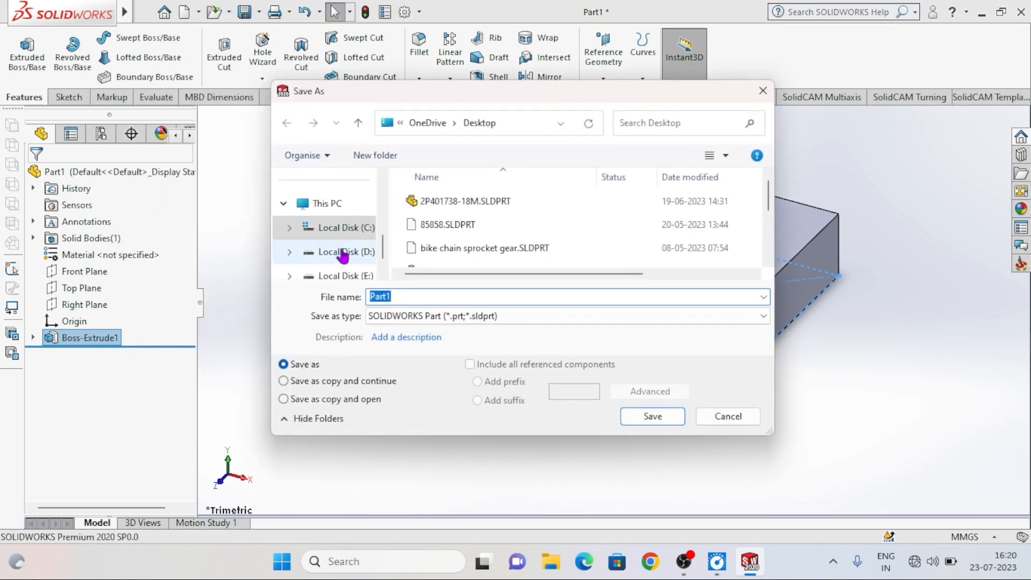
scroll(343, 230, "up", 5)
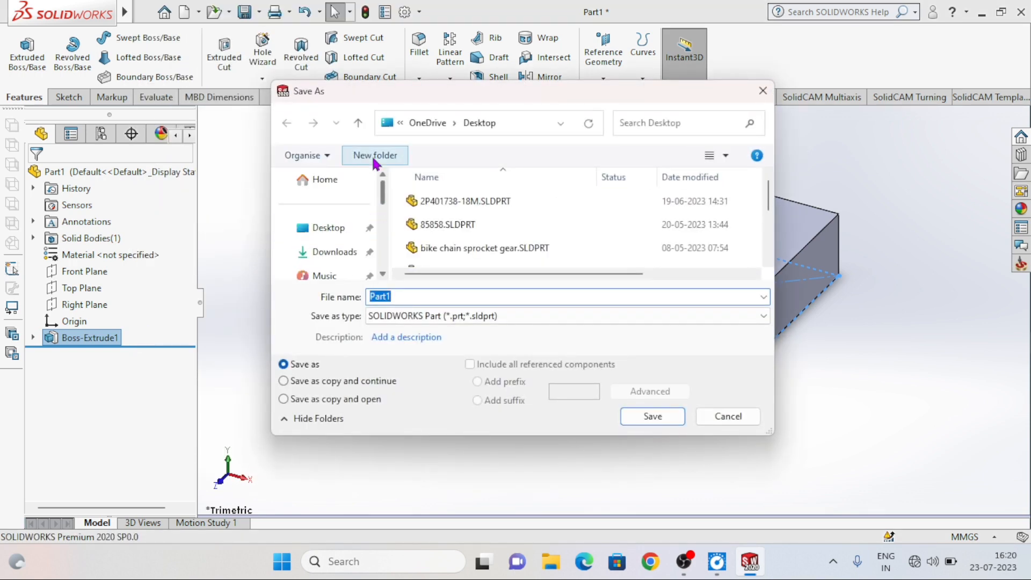
left_click(330, 230)
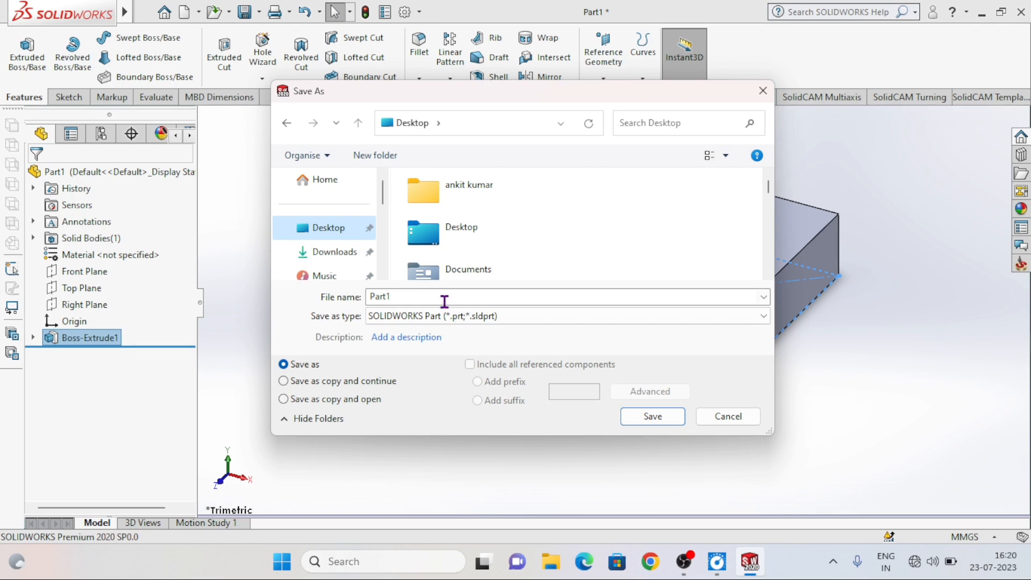
double_click(445, 300)
left_click(445, 299)
type("1")
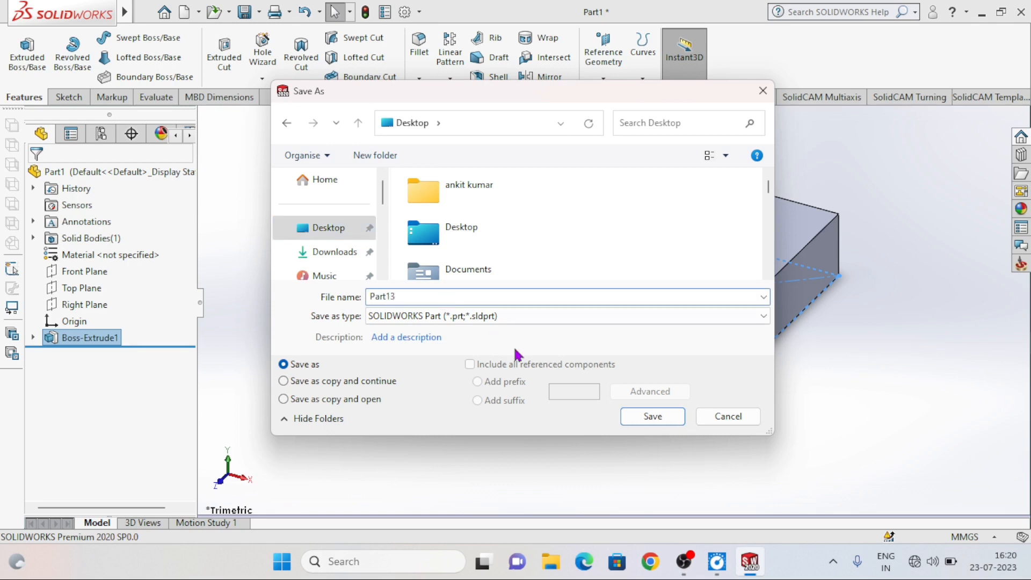
left_click(646, 417)
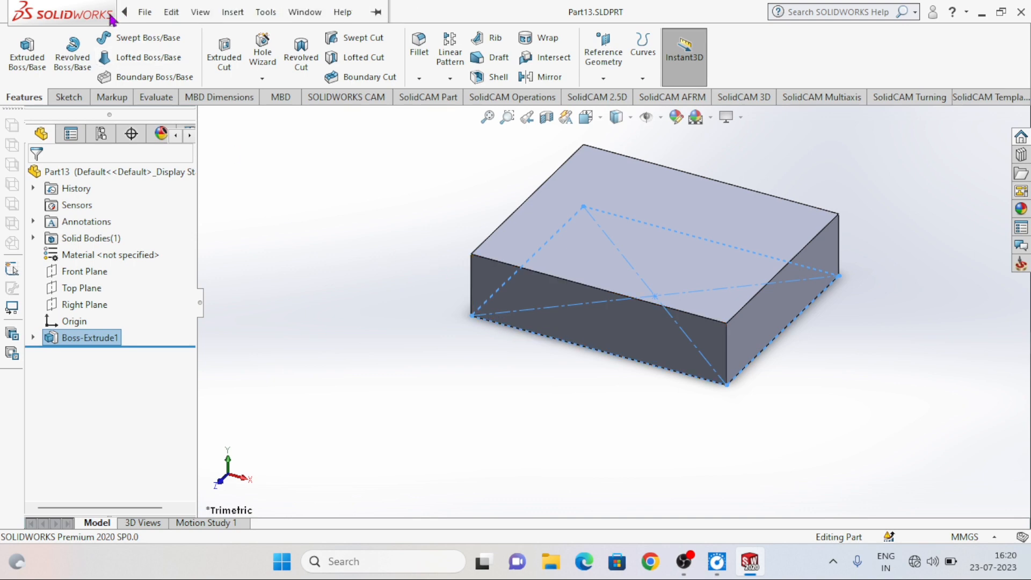
- Create a new external SolidCAM milling part from the block and choose gMilling_3x as its CNC machine
mouse_move(124, 11)
left_click(201, 12)
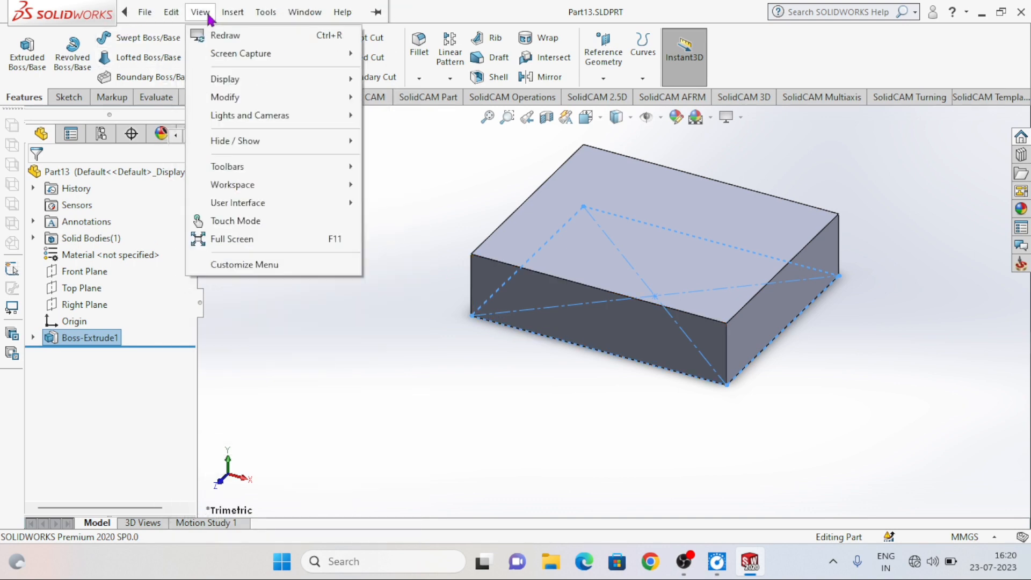
mouse_move(271, 15)
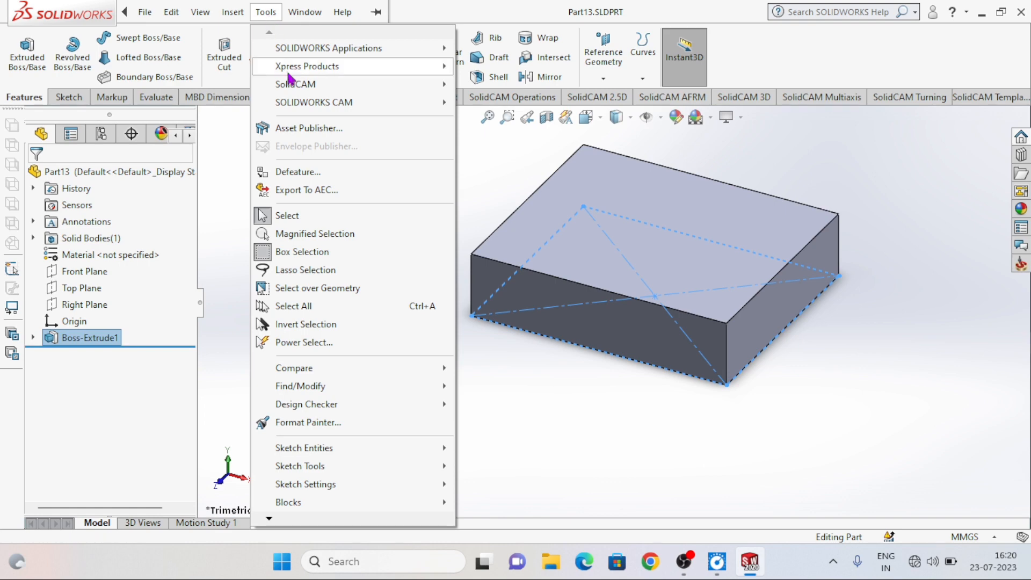
mouse_move(320, 89)
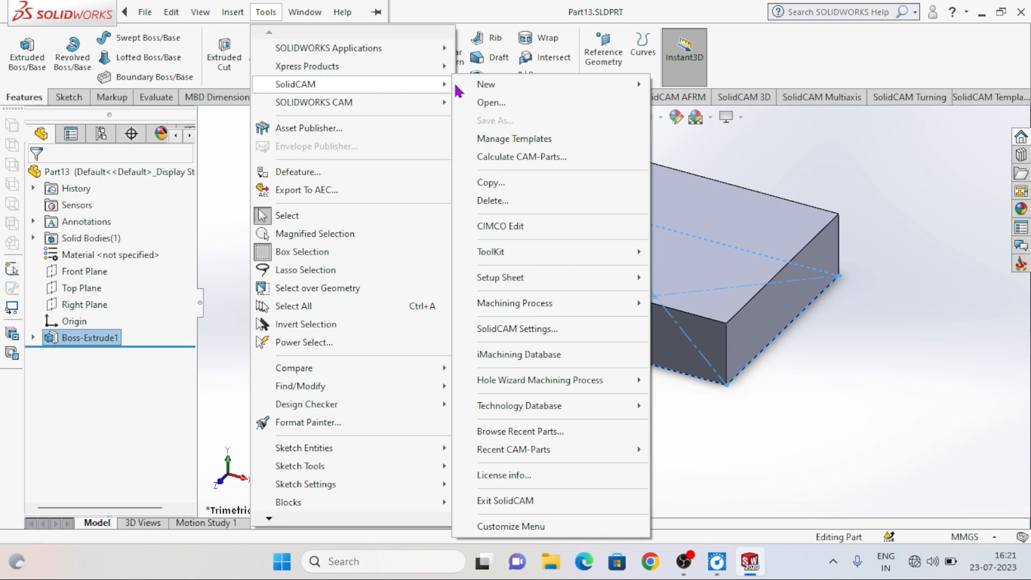
mouse_move(535, 83)
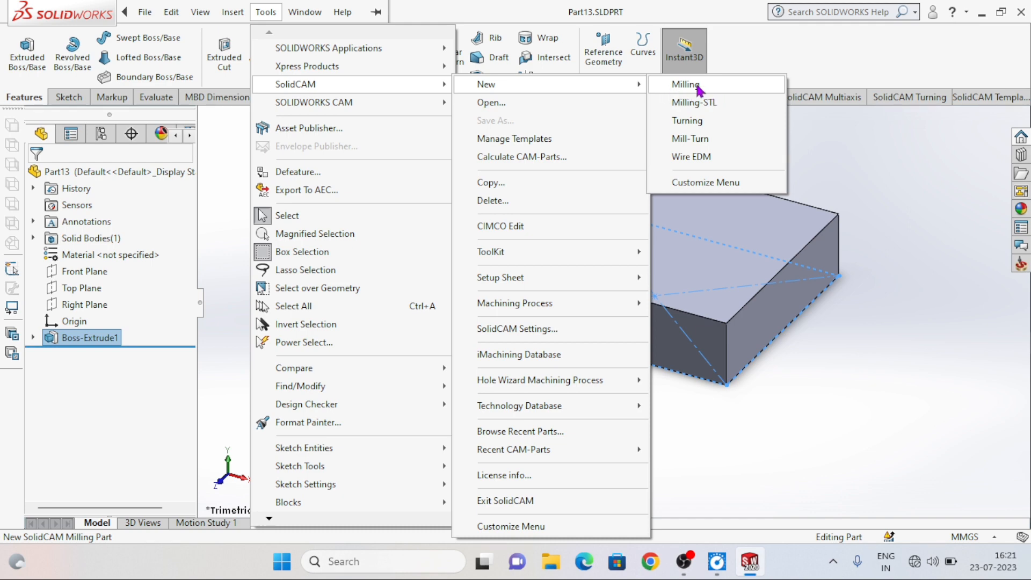
left_click(698, 86)
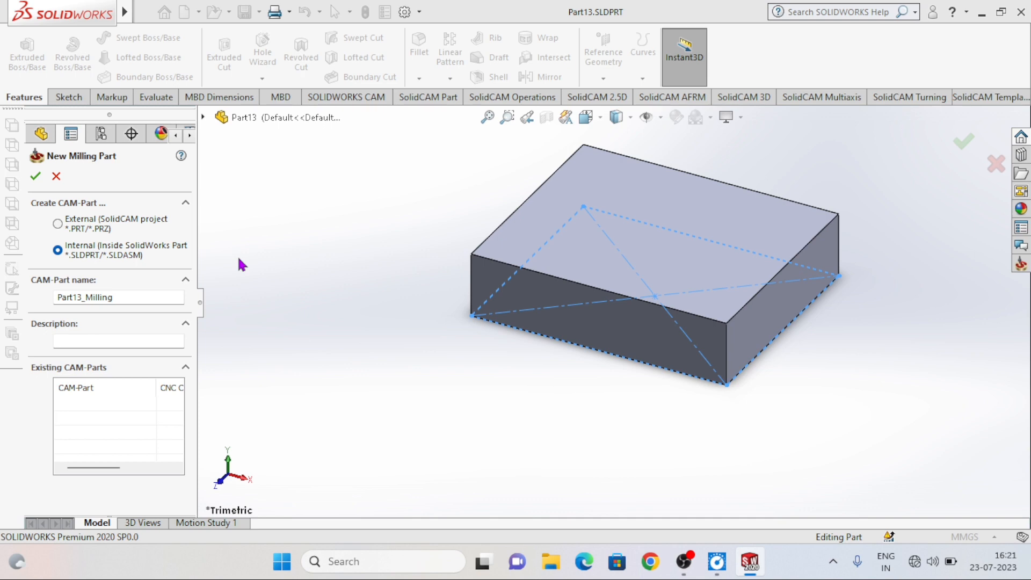
left_click(58, 224)
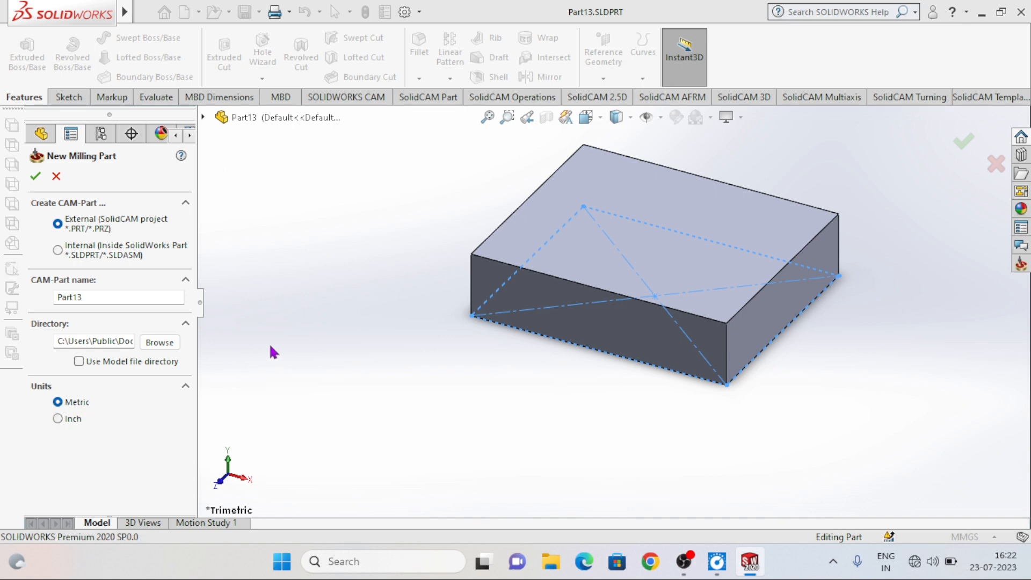
left_click(36, 178)
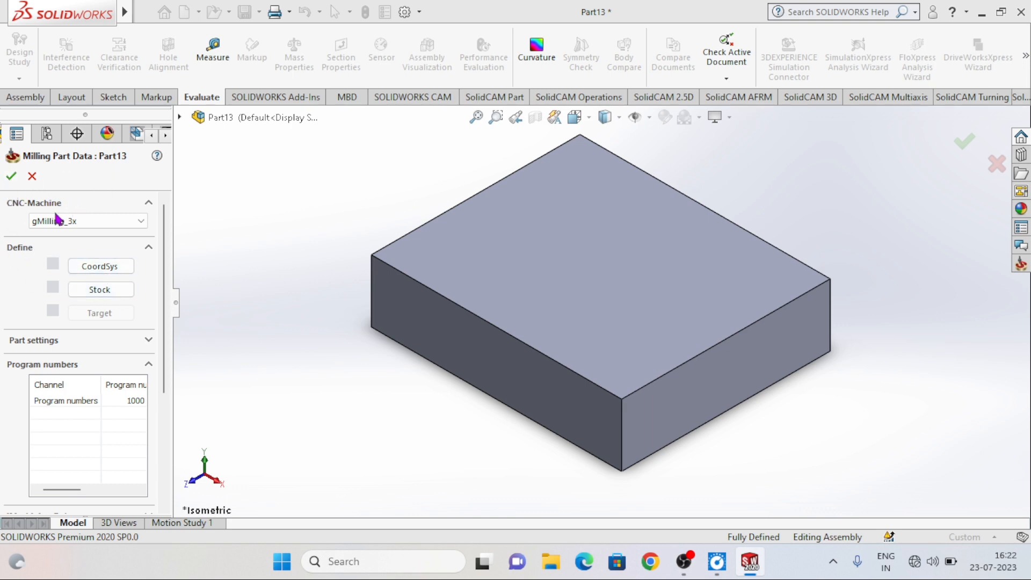
left_click(87, 220)
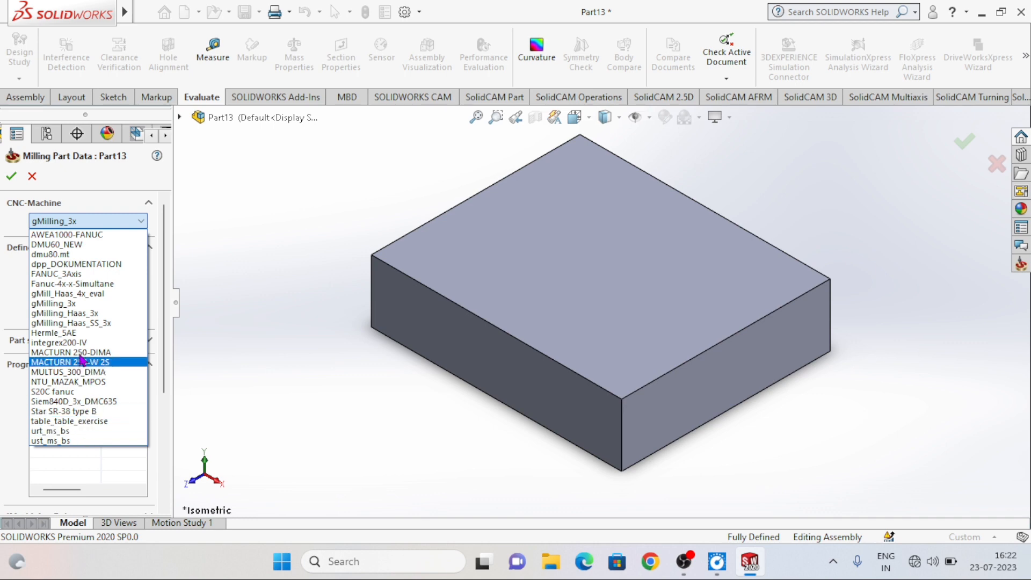
left_click(83, 304)
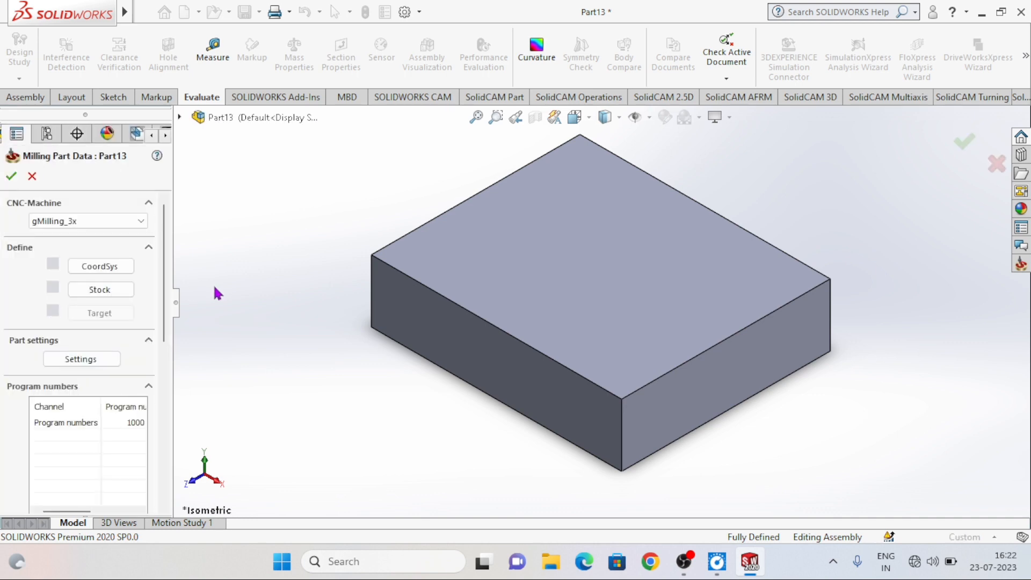
- Define the machining coordinate system on the block's top face with its origin at the top corner of the model box
left_click(94, 268)
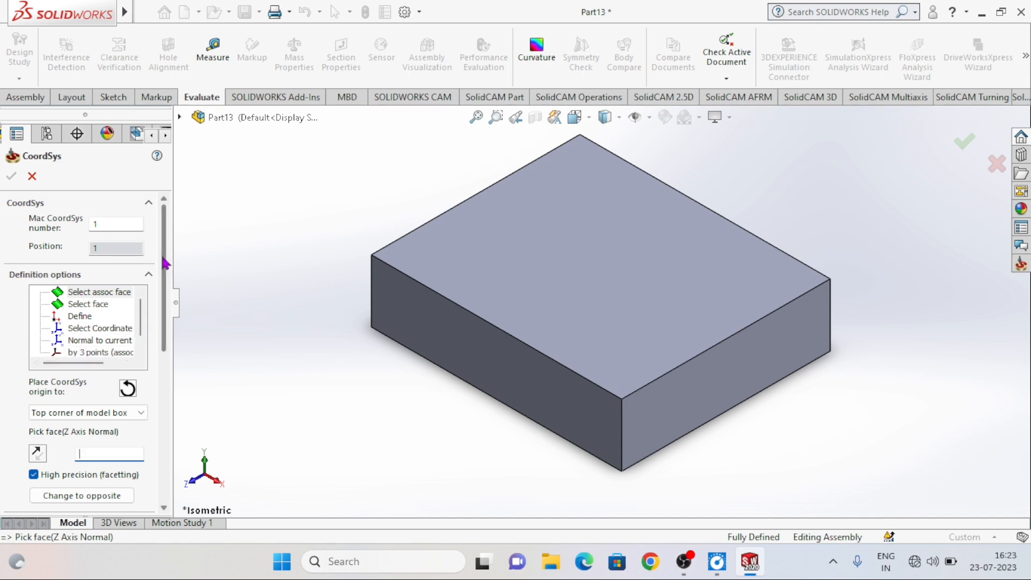
left_click_drag(166, 263, 167, 328)
left_click(141, 268)
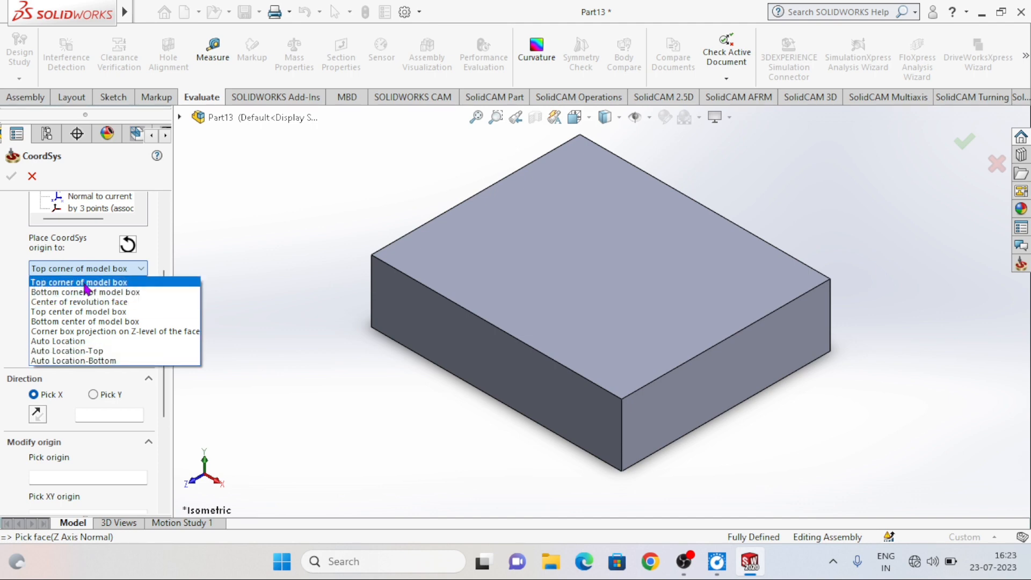
left_click(116, 282)
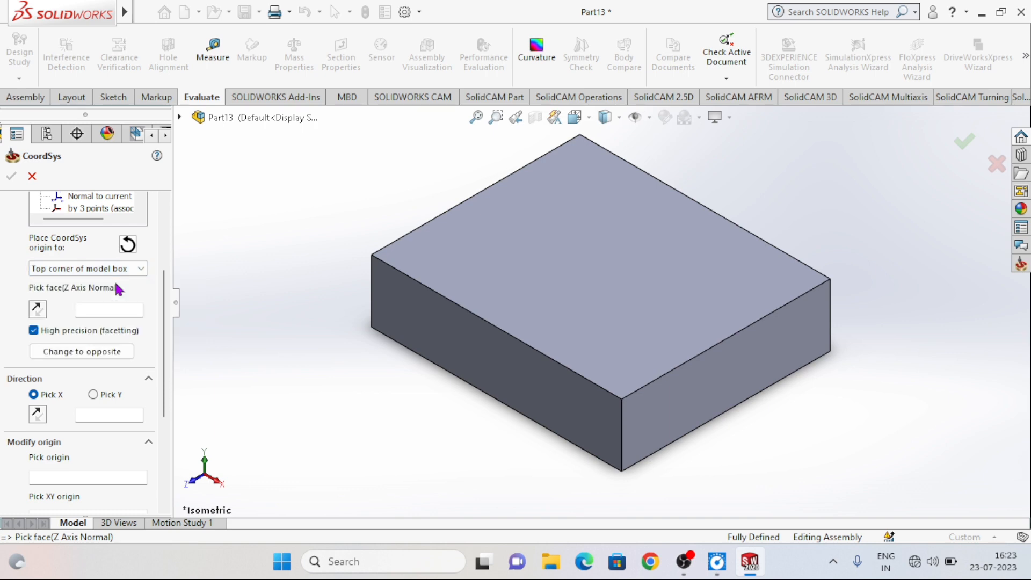
scroll(162, 306, "up", 5)
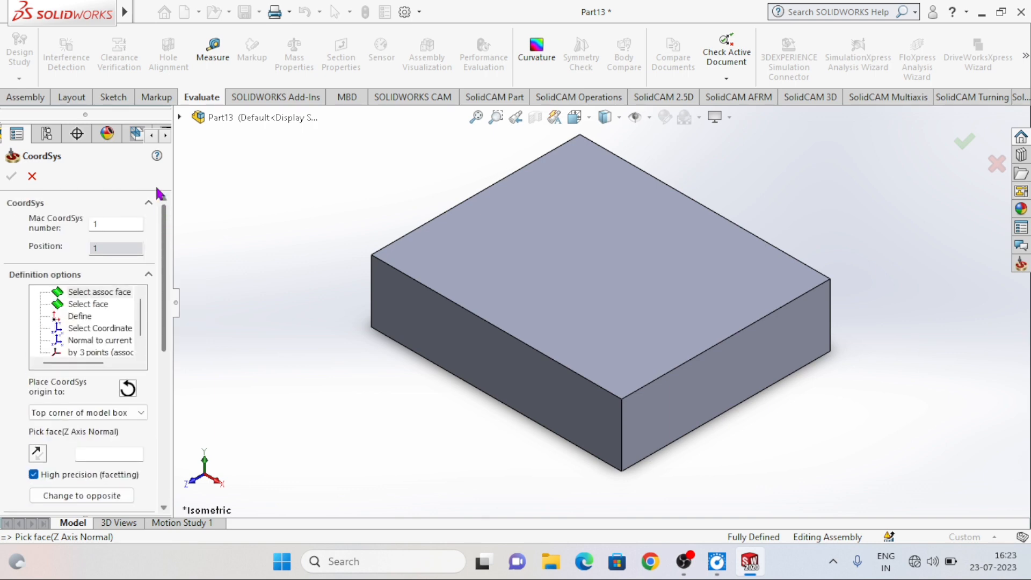
left_click(473, 264)
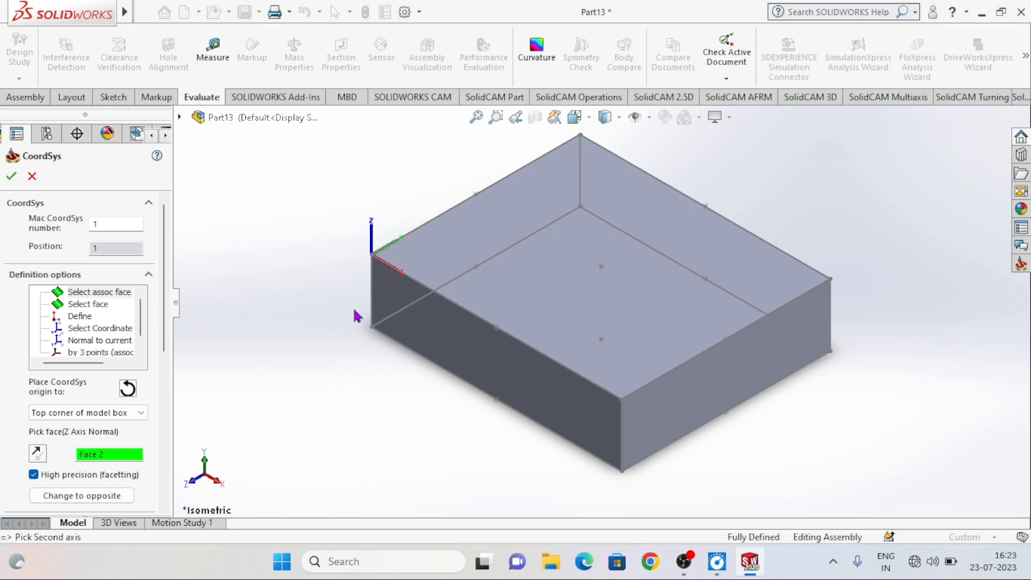
- Place the coordinate system origin at the top center of the model box
middle_click_drag(355, 281, 395, 289)
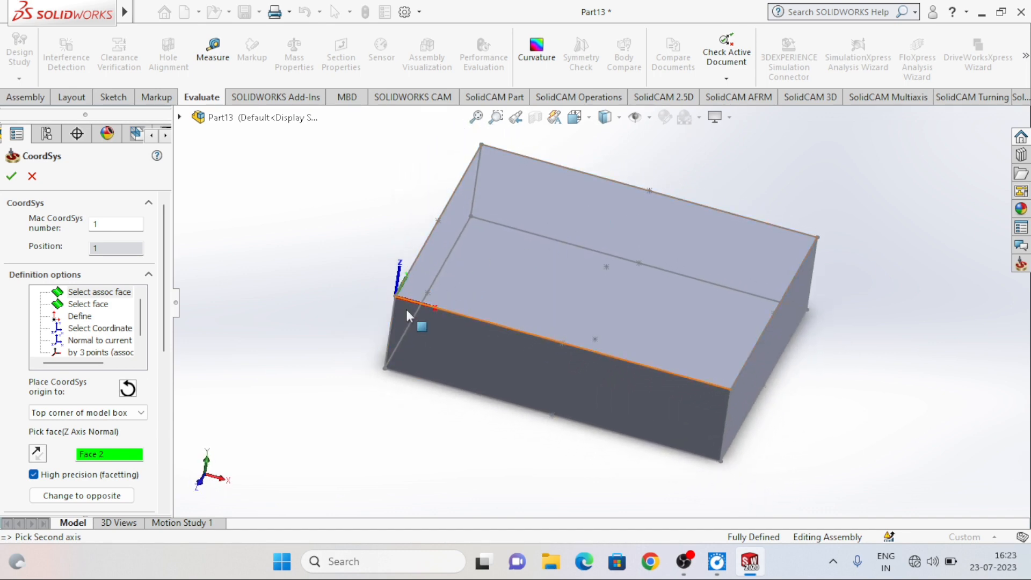
scroll(168, 305, "down", 3)
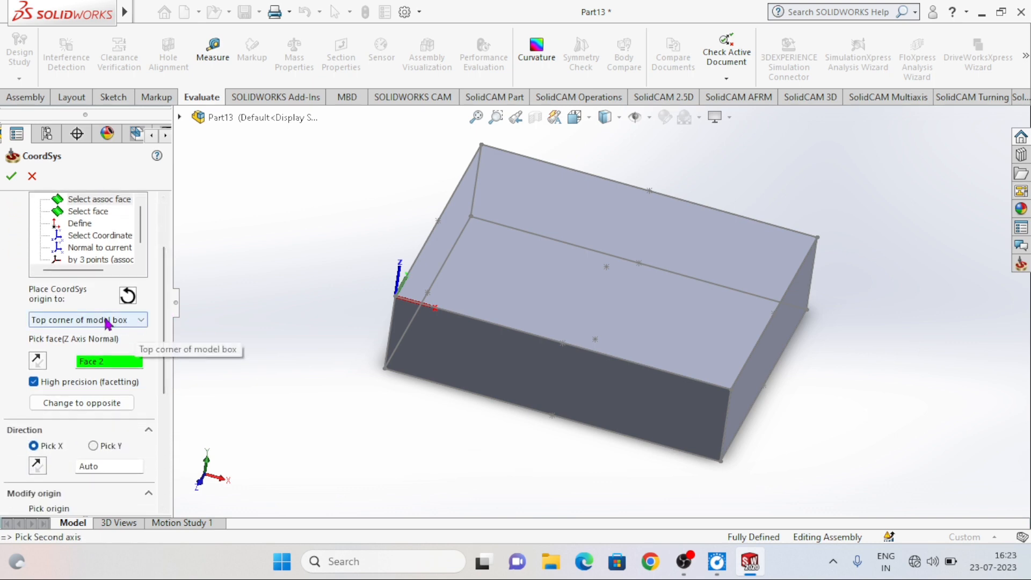
left_click(134, 320)
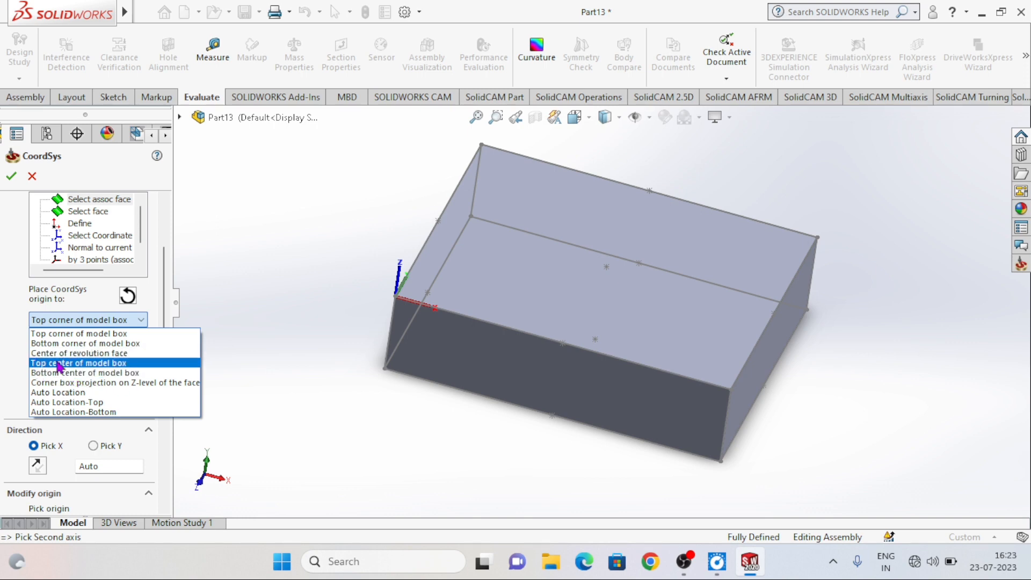
left_click(120, 369)
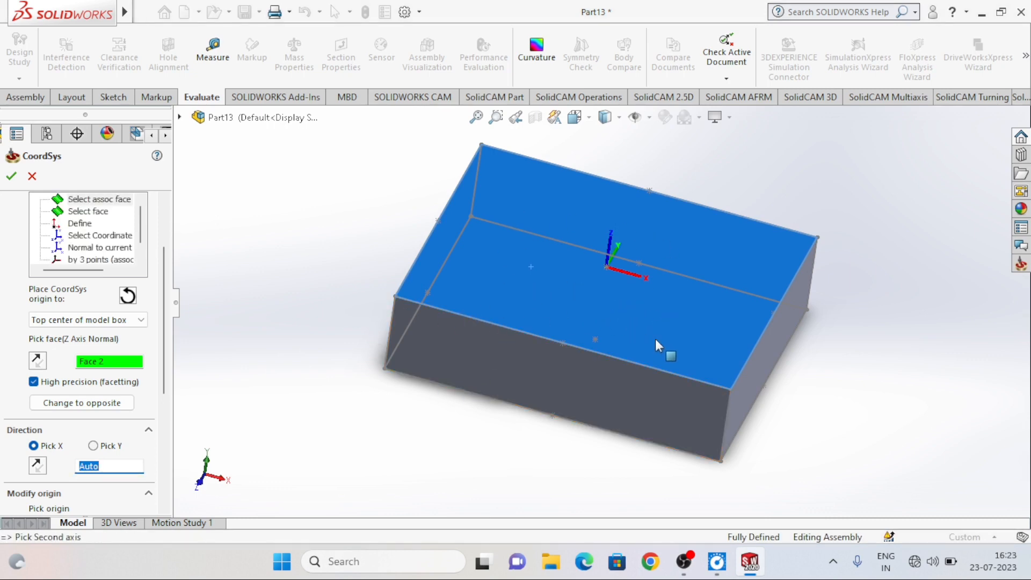
- Flip the coordinate system to its opposite direction and restore the original orientation
mouse_move(663, 350)
middle_mouse_down()
mouse_move(605, 392)
mouse_move(676, 274)
mouse_move(651, 339)
middle_mouse_up()
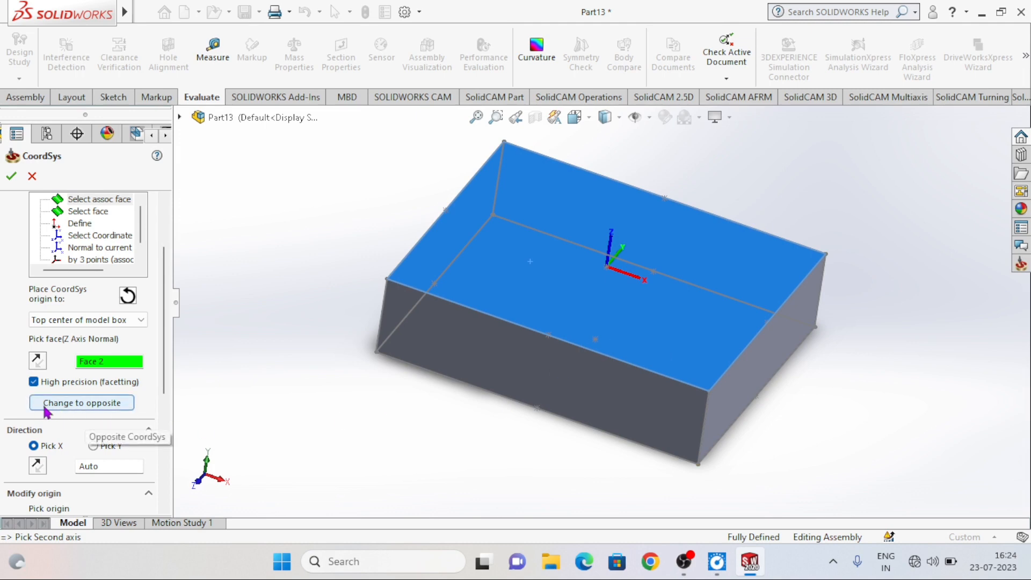
left_click(110, 410)
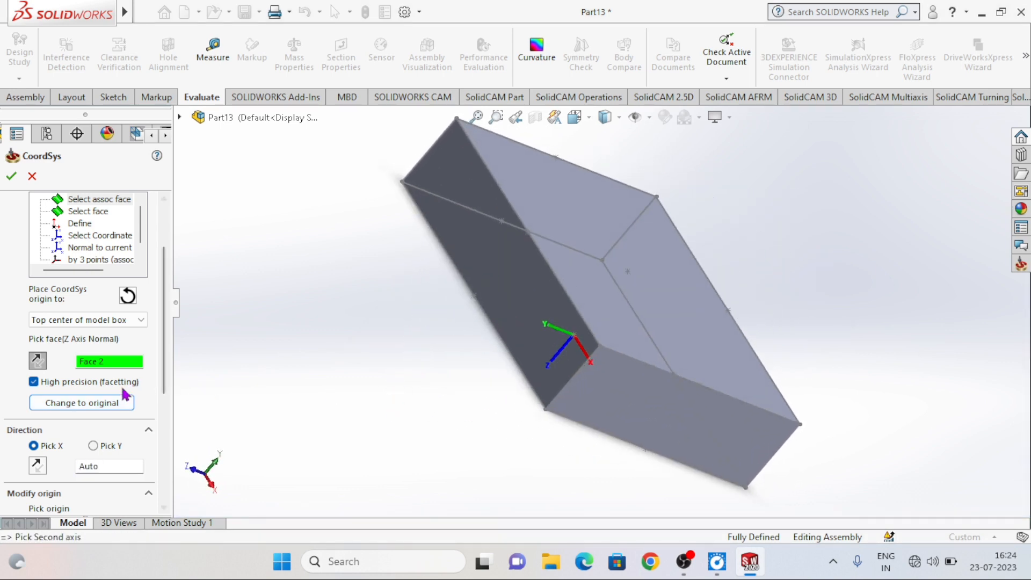
left_click(84, 403)
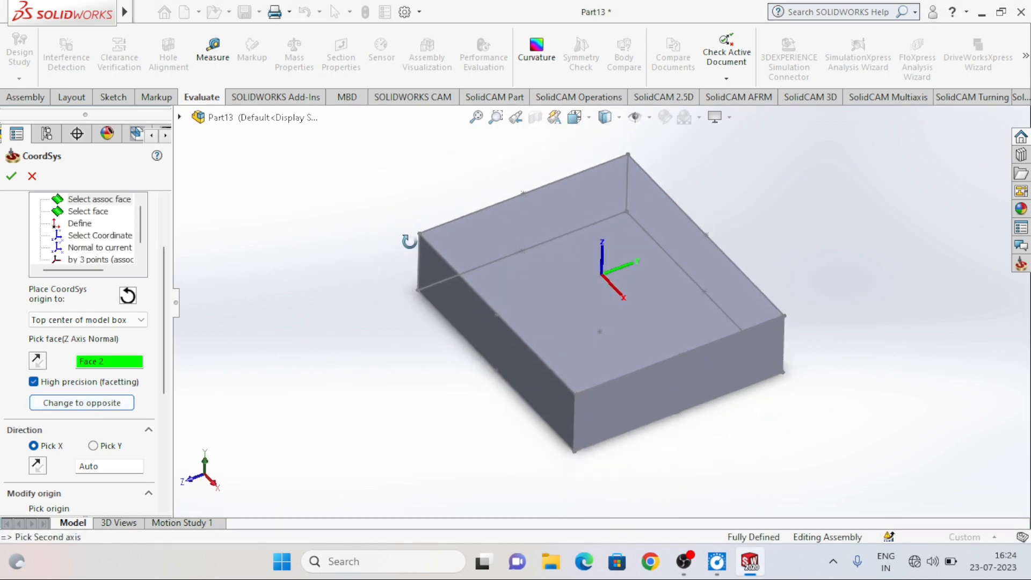
- Expand the rotation and delta modification settings and try X deltas of 20 and -20 on the coordinate system origin
scroll(166, 352, "down", 3)
scroll(166, 352, "down", 5)
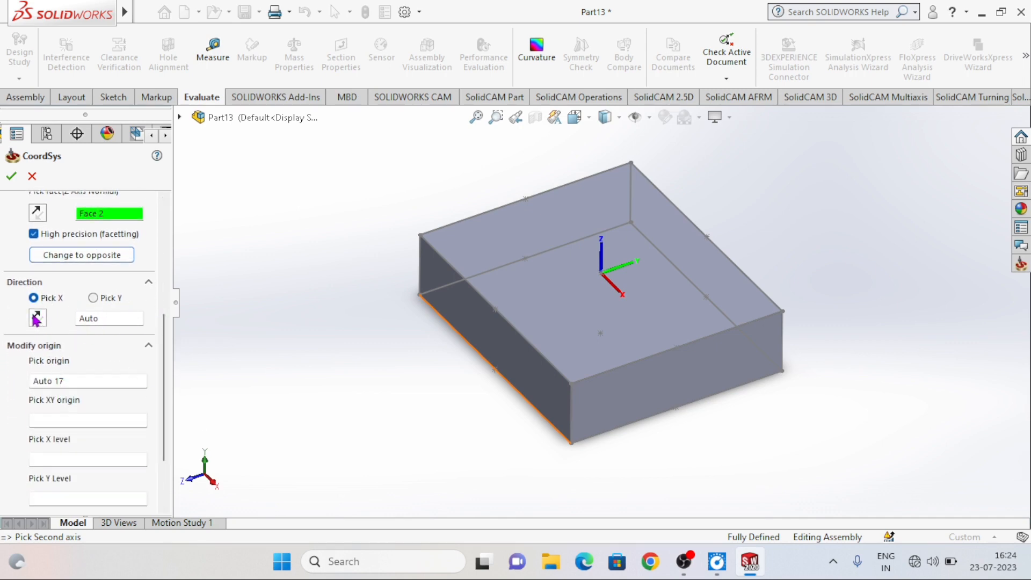
left_click_drag(164, 345, 169, 395)
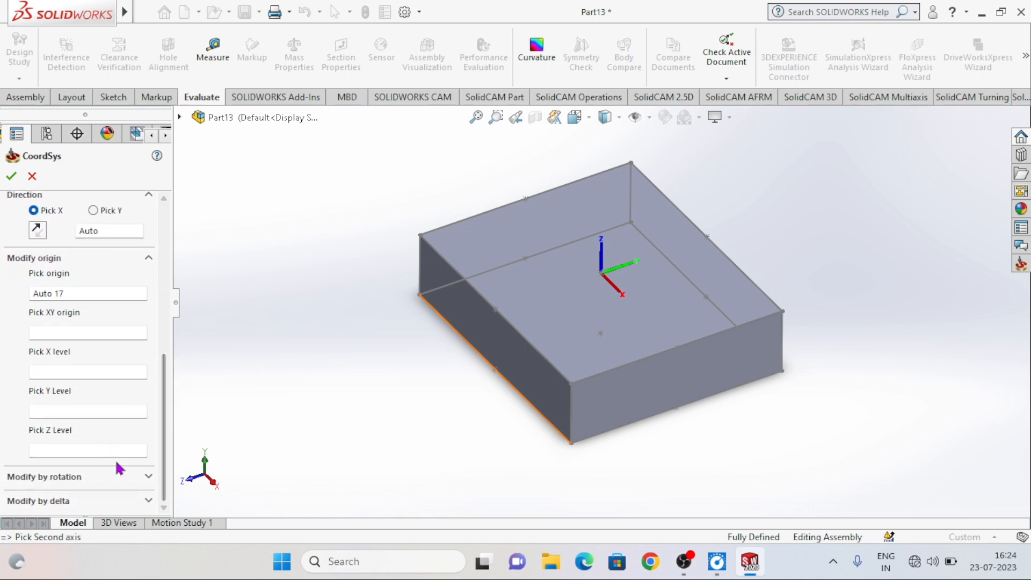
left_click(147, 477)
scroll(164, 415, "down", 3)
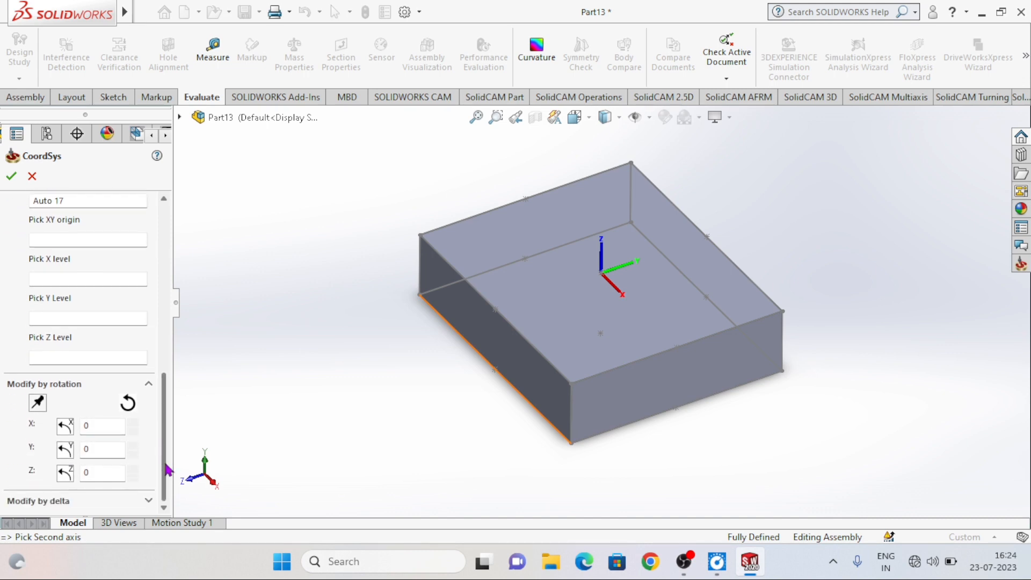
left_click(148, 501)
left_click_drag(163, 437, 168, 477)
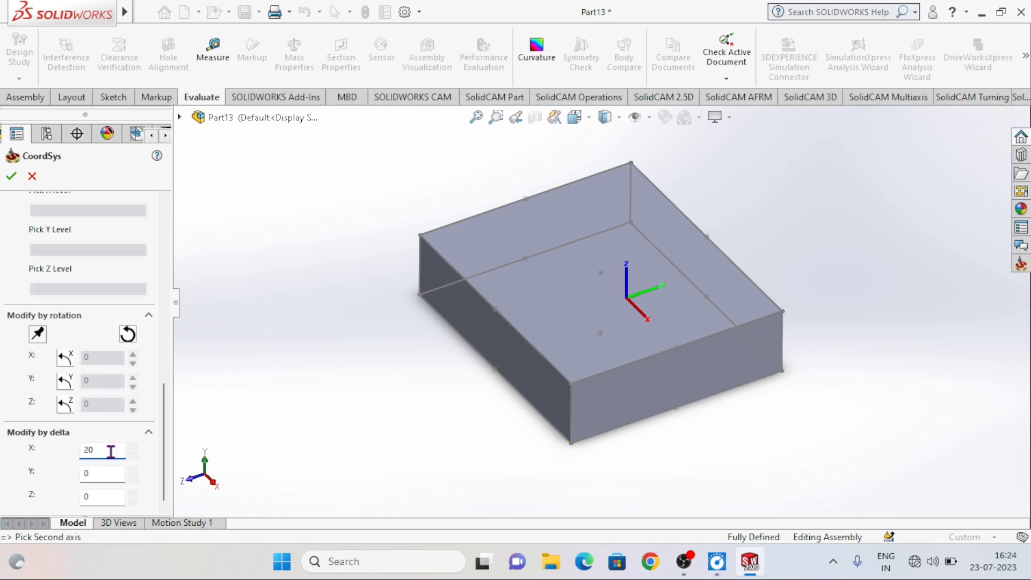
middle_click_drag(501, 362, 584, 414)
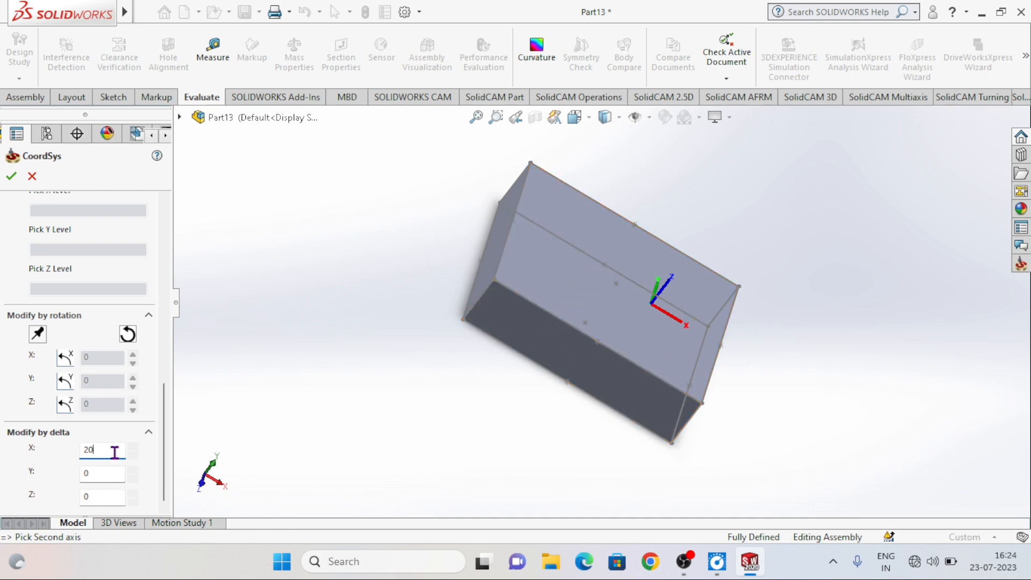
type("-20")
key("Return")
middle_click_drag(517, 286, 497, 346)
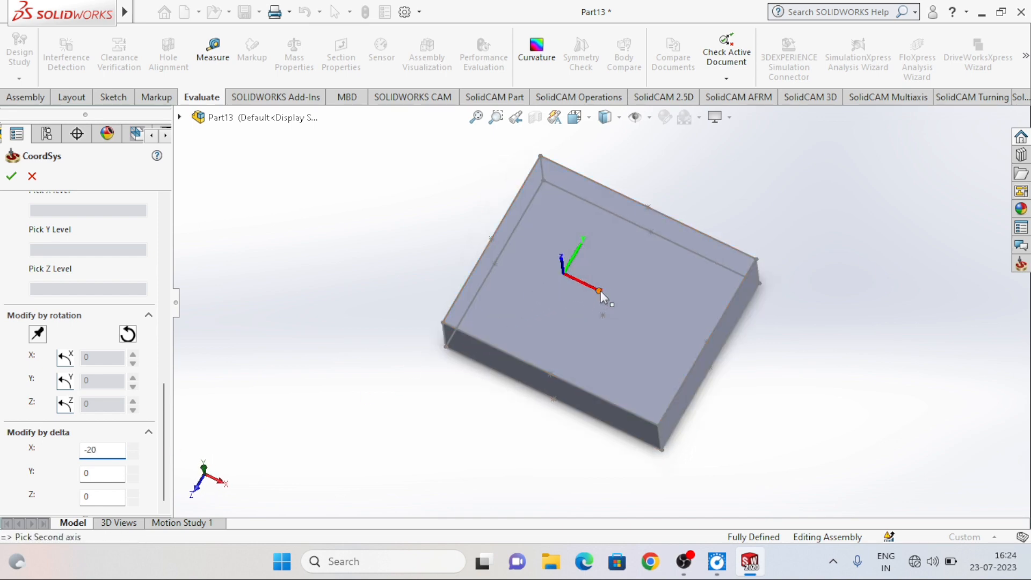
- Try a Y delta of 10 on the coordinate system origin, and reset both the Y and X deltas to 0
left_click(104, 475)
type("10")
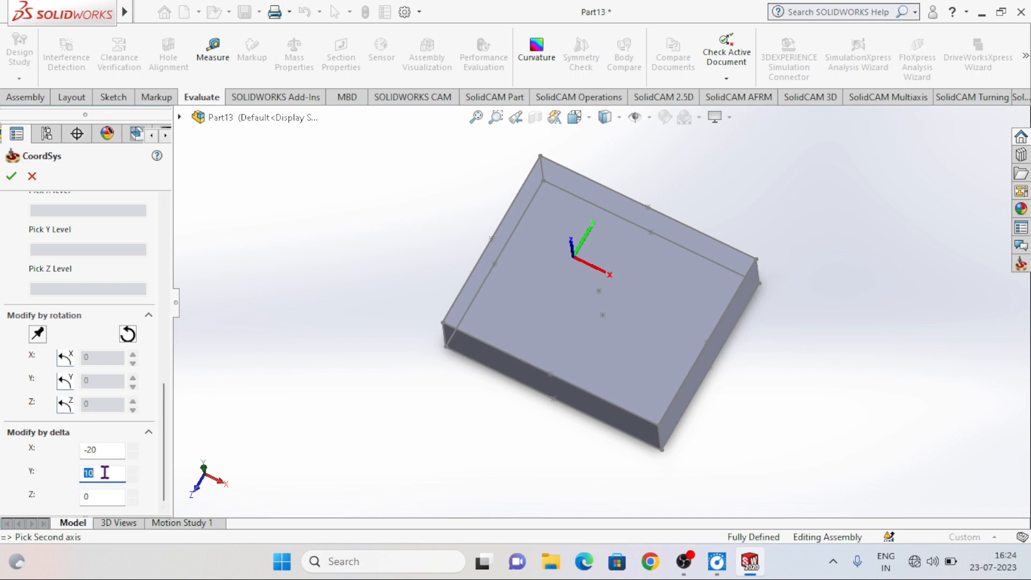
type("0")
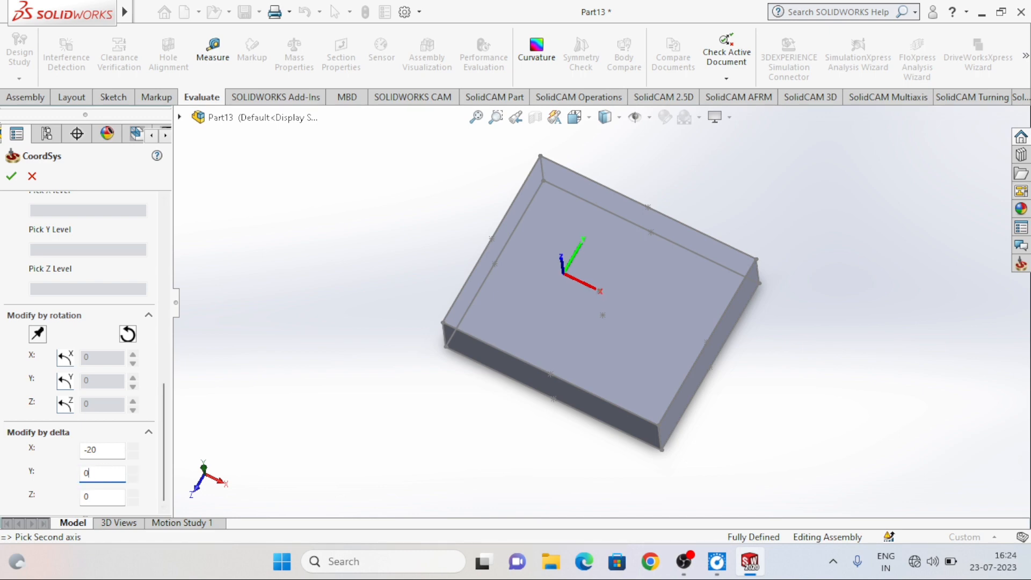
double_click(112, 449)
type("-20")
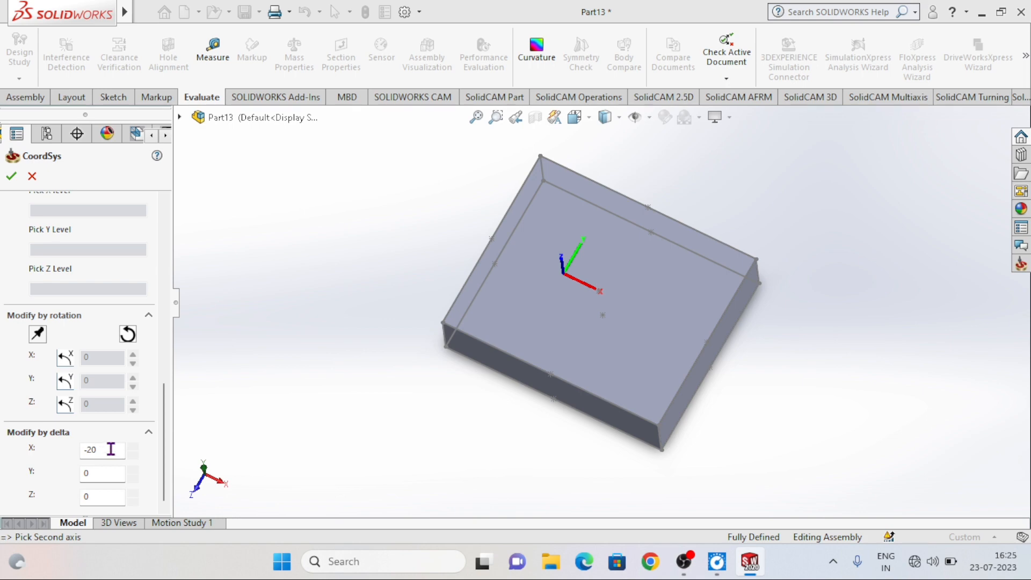
left_click(112, 449)
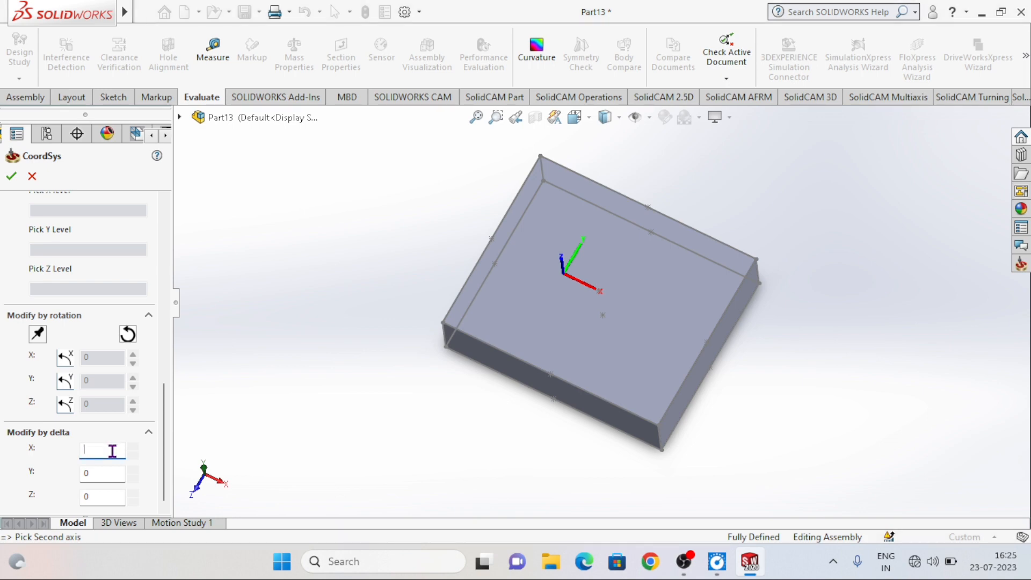
type("0")
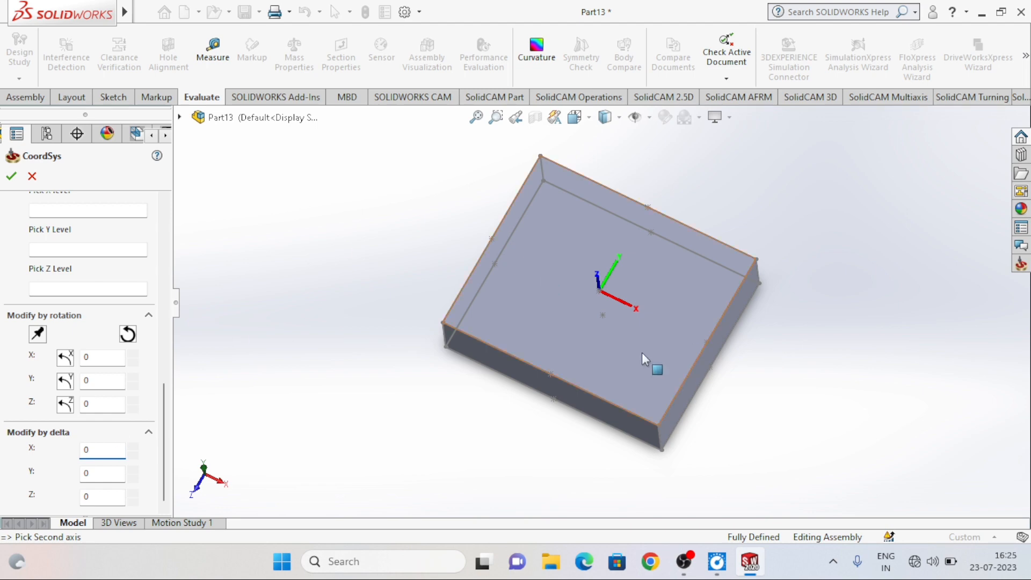
- Look over the coordinate system's rotation settings and the available origin placement options
scroll(172, 412, "up", 3)
scroll(171, 410, "down", 1)
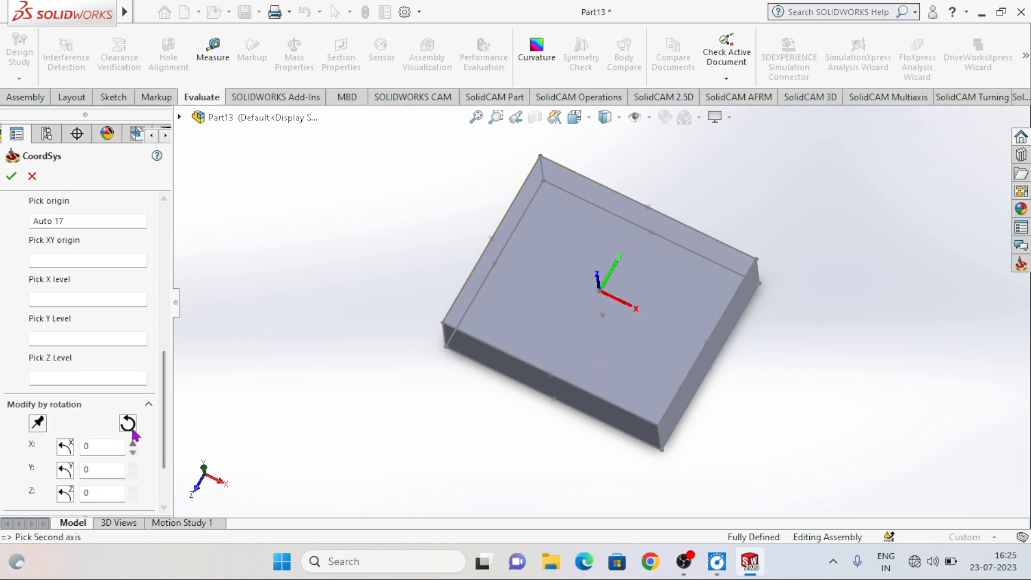
left_click(107, 447)
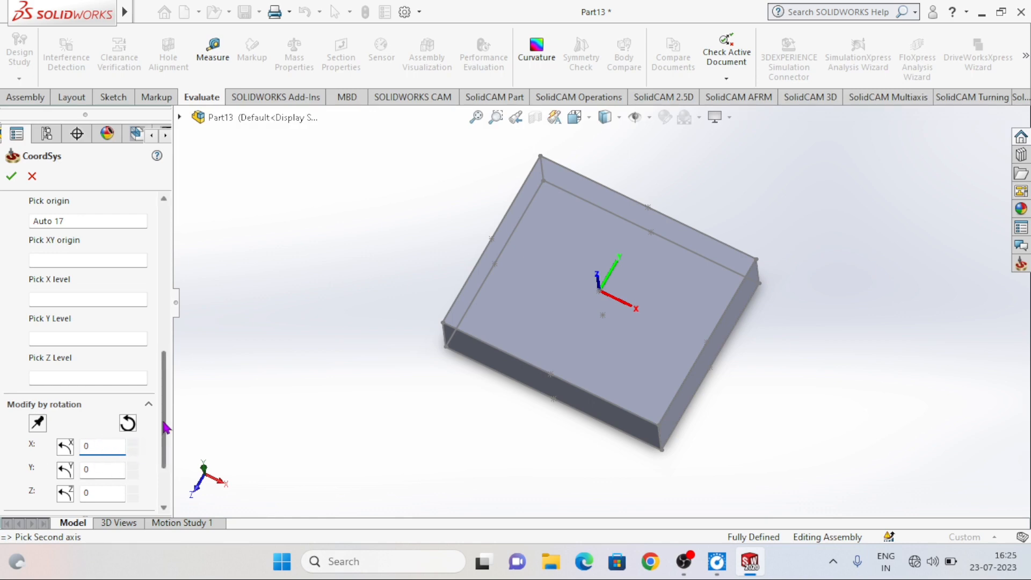
scroll(168, 407, "up", 1)
left_click_drag(167, 402, 184, 251)
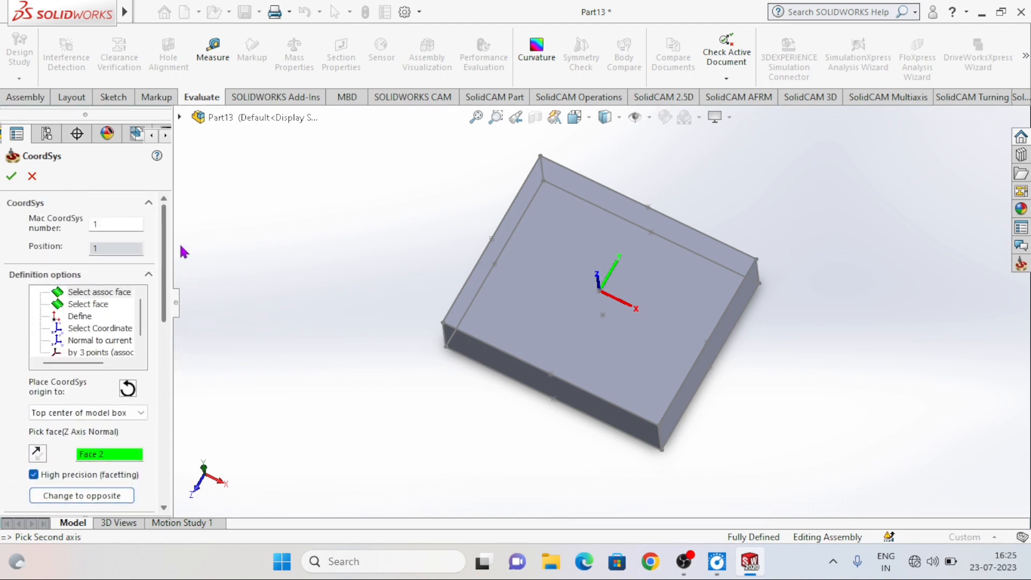
left_click(51, 412)
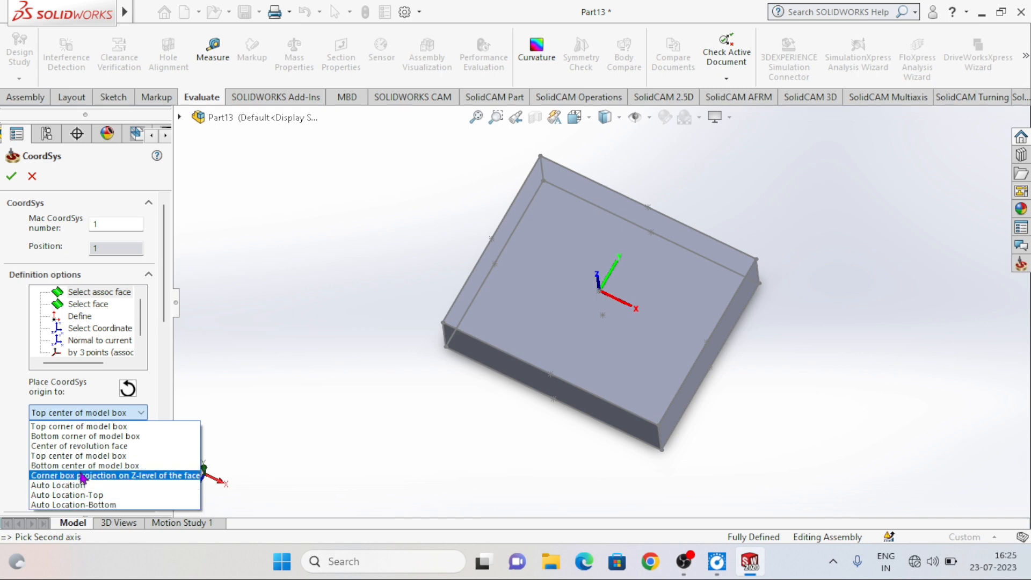
left_click(141, 413)
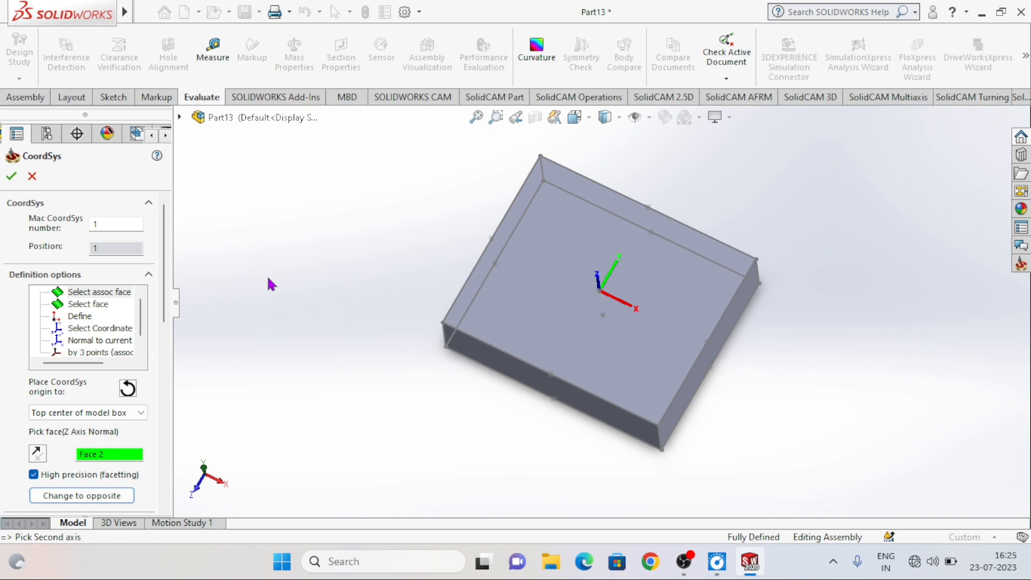
- Check the coordinate system's placement on the block's top face and accept its definition
middle_click_drag(343, 345, 585, 277)
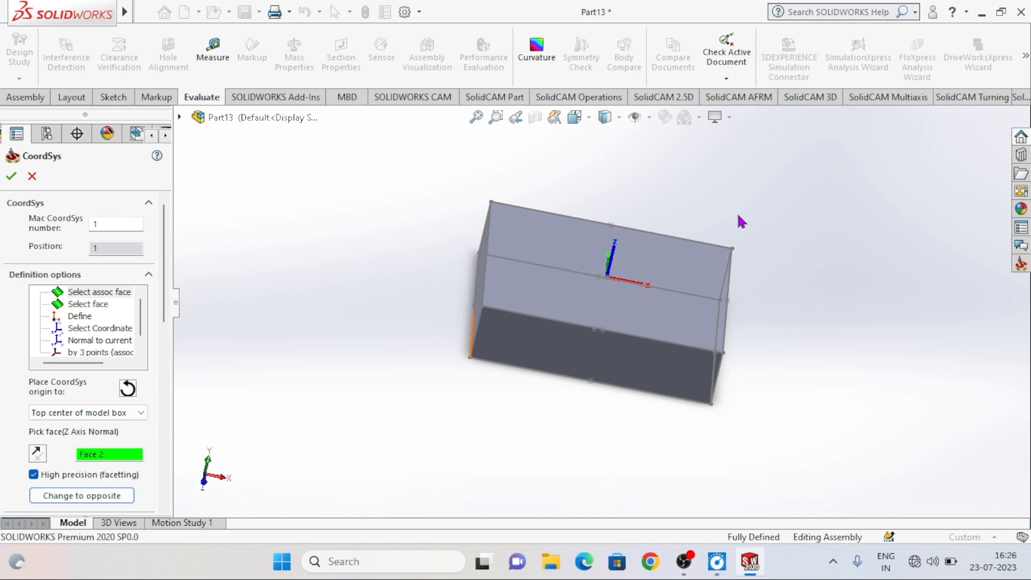
left_click(601, 248)
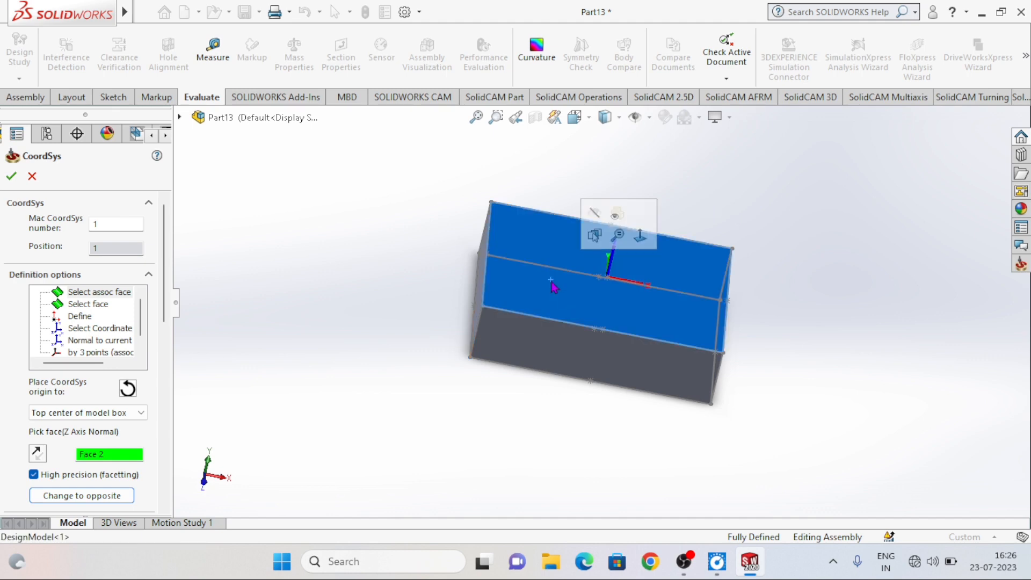
left_click(262, 322)
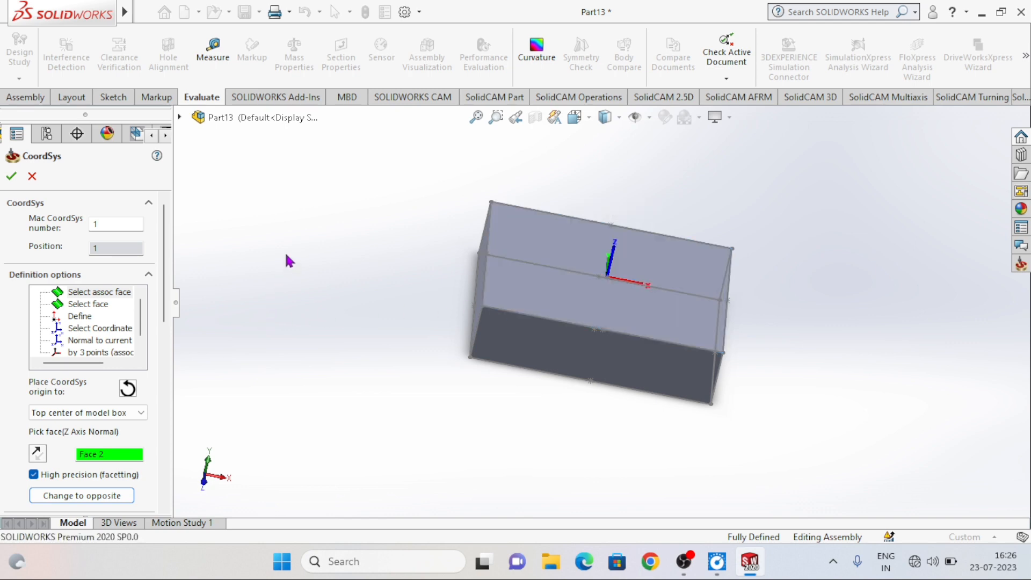
left_click(9, 178)
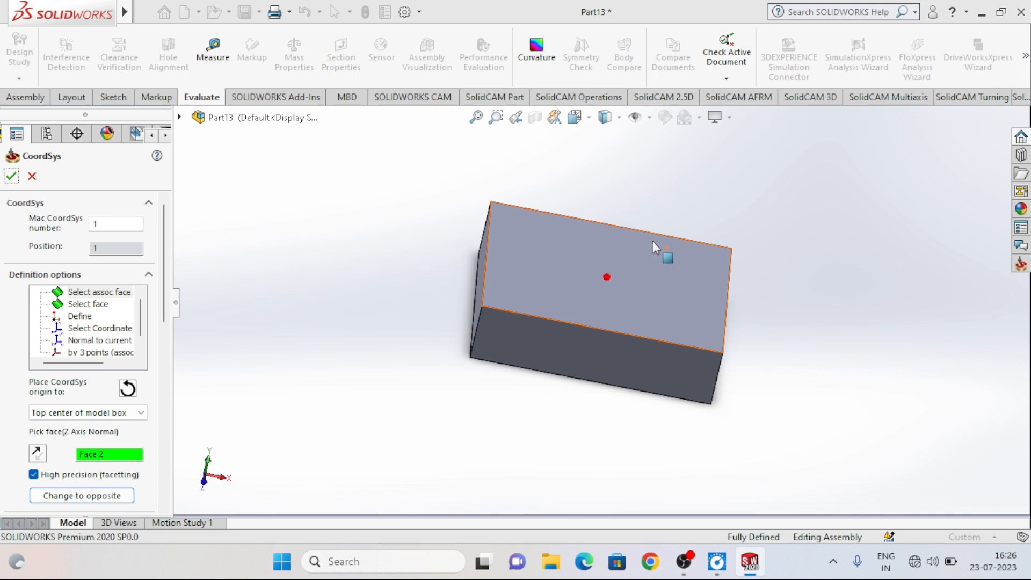
- Review the planar, radial and rear machining levels, accept the coordinate system data and finish managing coordinate systems
middle_click_drag(635, 200, 591, 214)
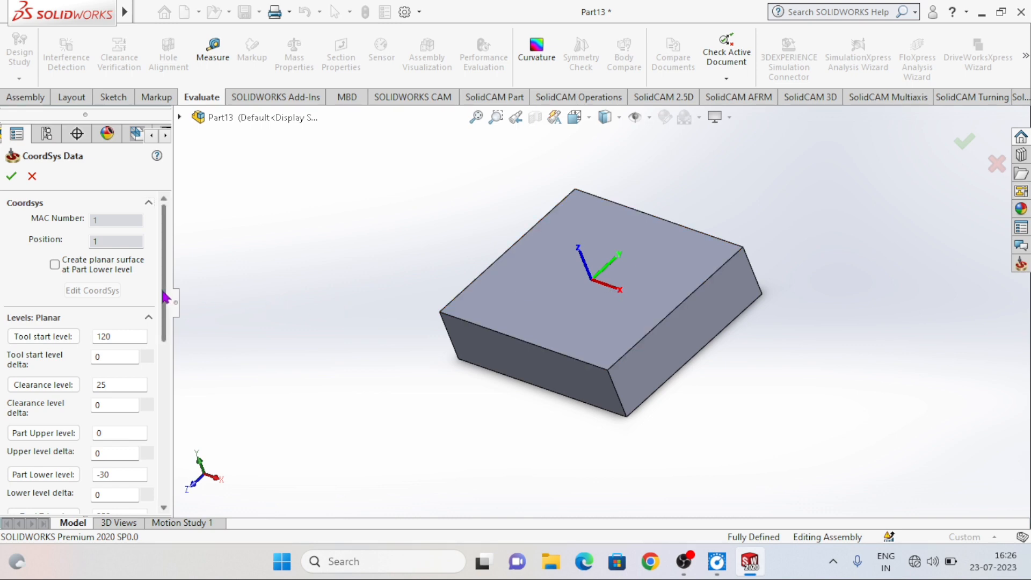
left_click_drag(164, 300, 161, 488)
scroll(156, 466, "up", 10)
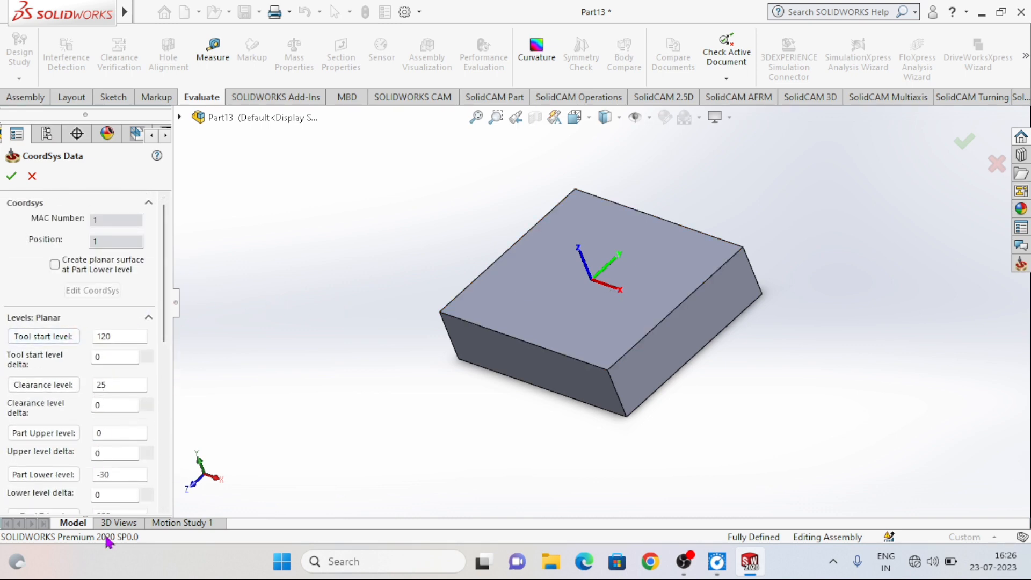
left_click_drag(163, 302, 164, 341)
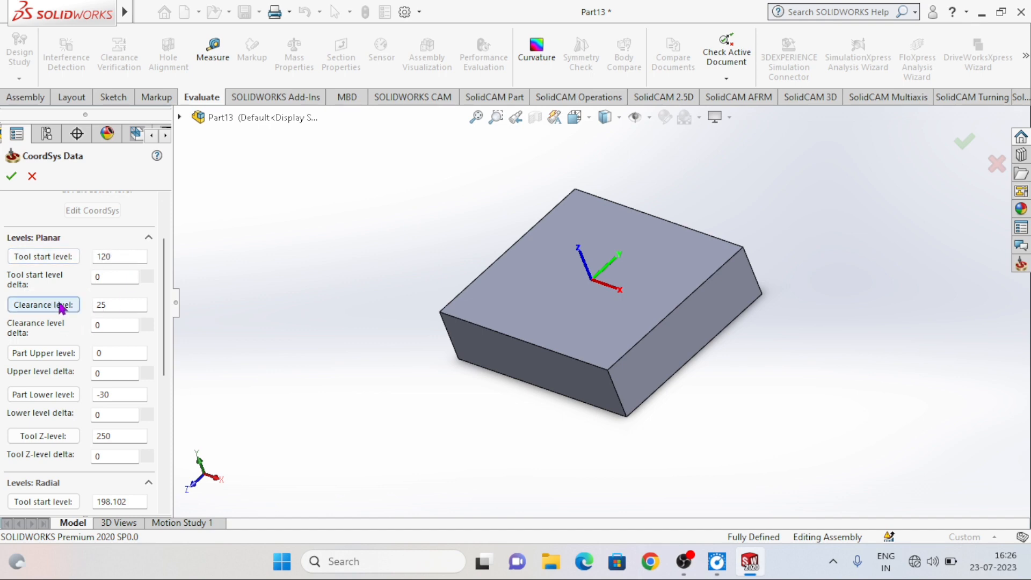
left_click_drag(168, 299, 168, 346)
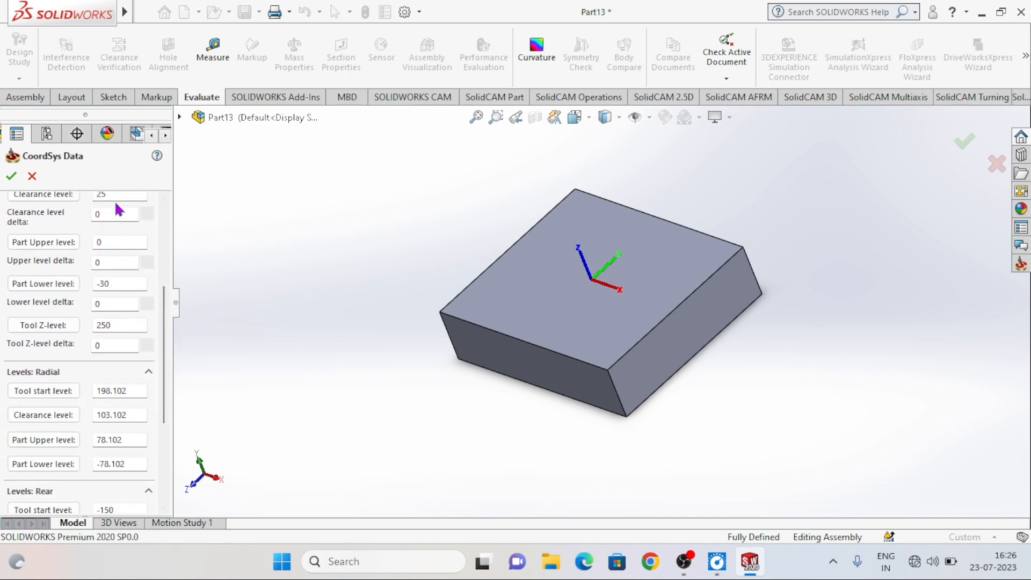
scroll(166, 352, "down", 3)
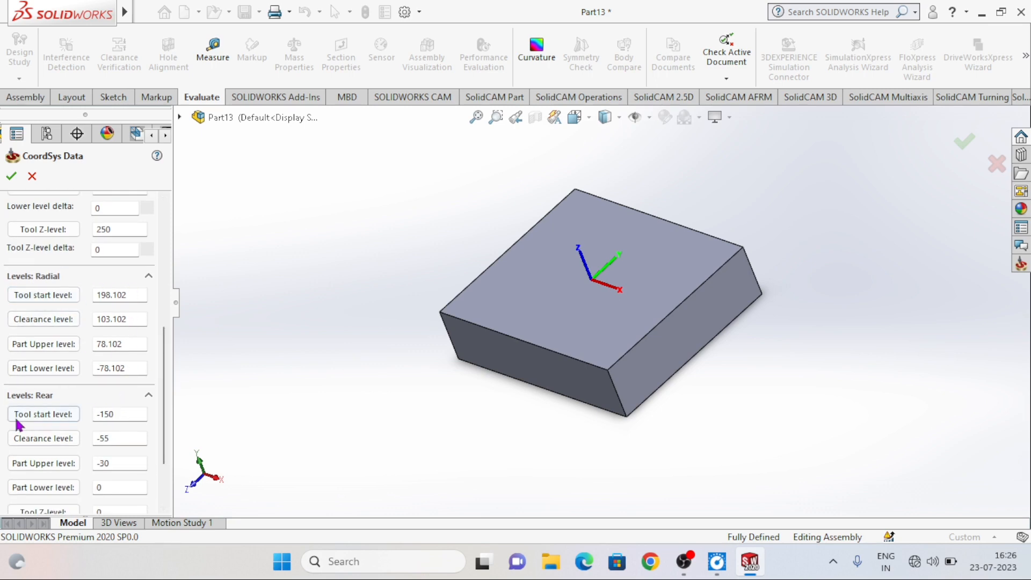
scroll(165, 424, "down", 3)
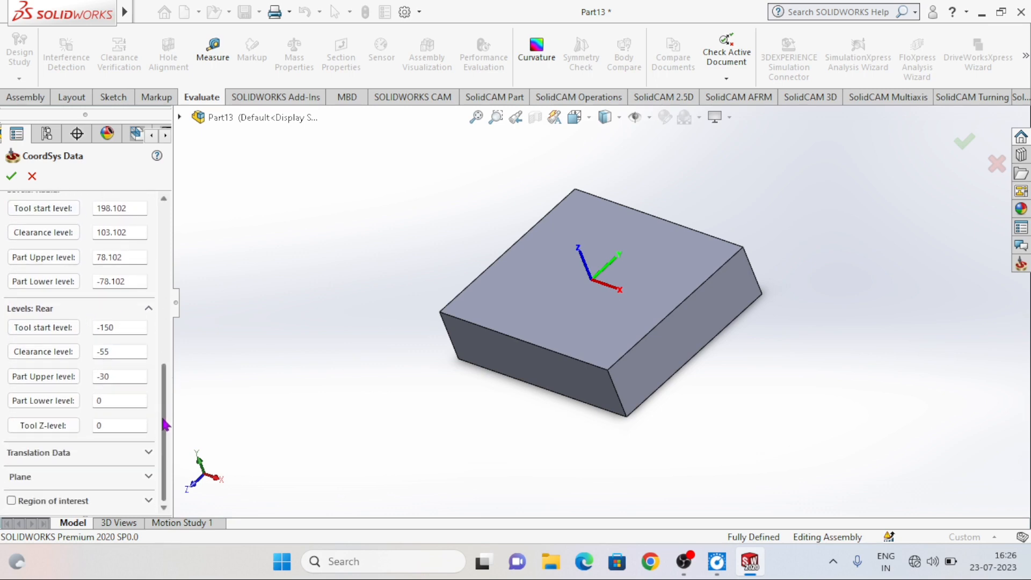
scroll(161, 418, "up", 10)
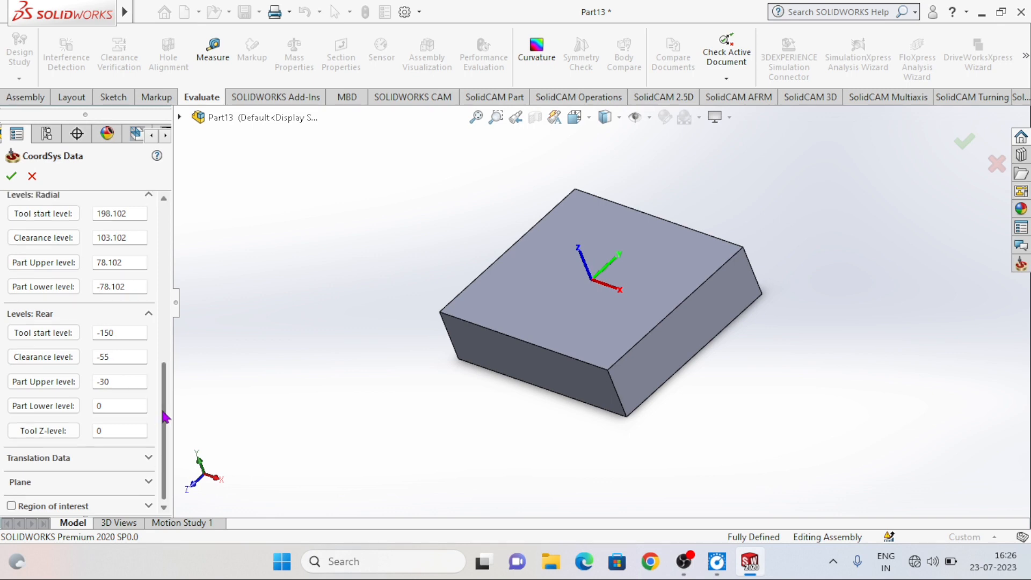
left_click(11, 176)
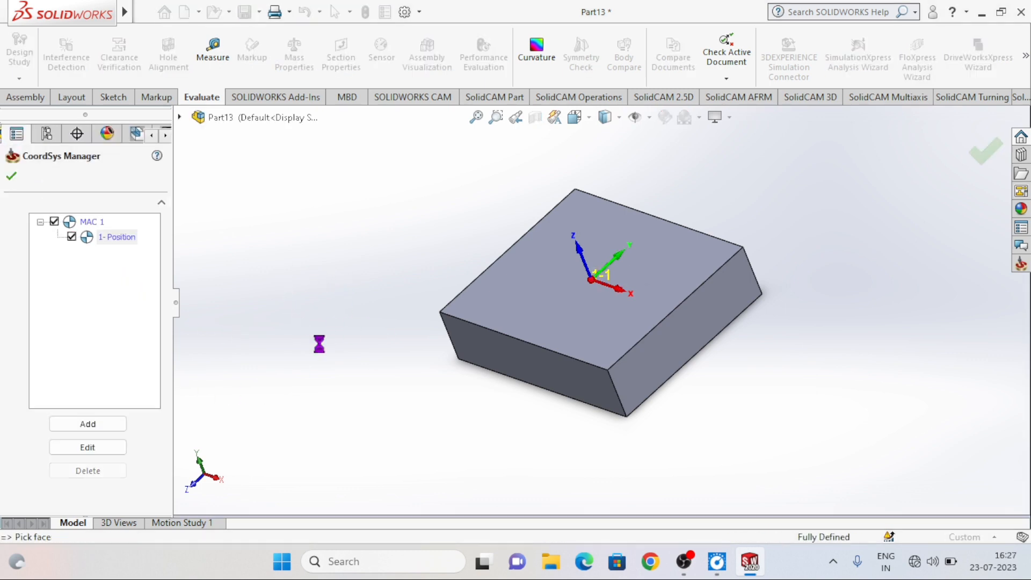
left_click(11, 177)
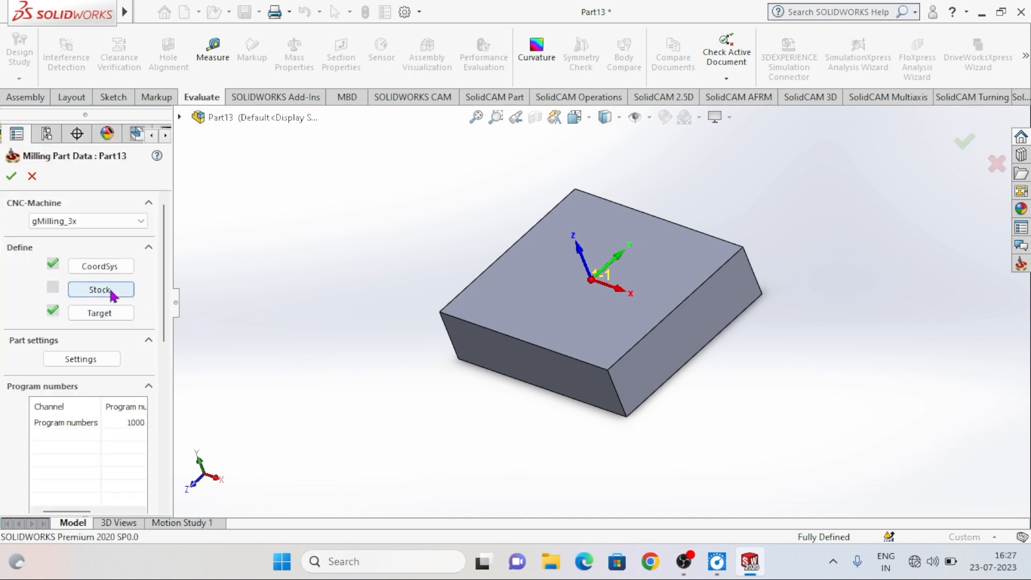
- Open the target definition, preview the target model based on Solid 1, and accept it
left_click_drag(162, 253, 168, 428)
scroll(168, 427, "up", 5)
left_click(110, 314)
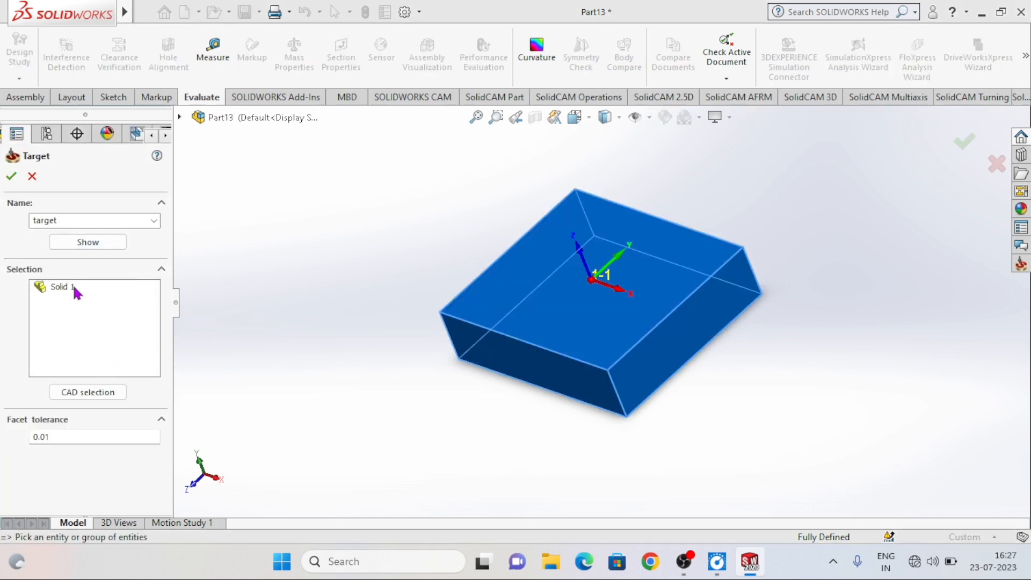
left_click(88, 243)
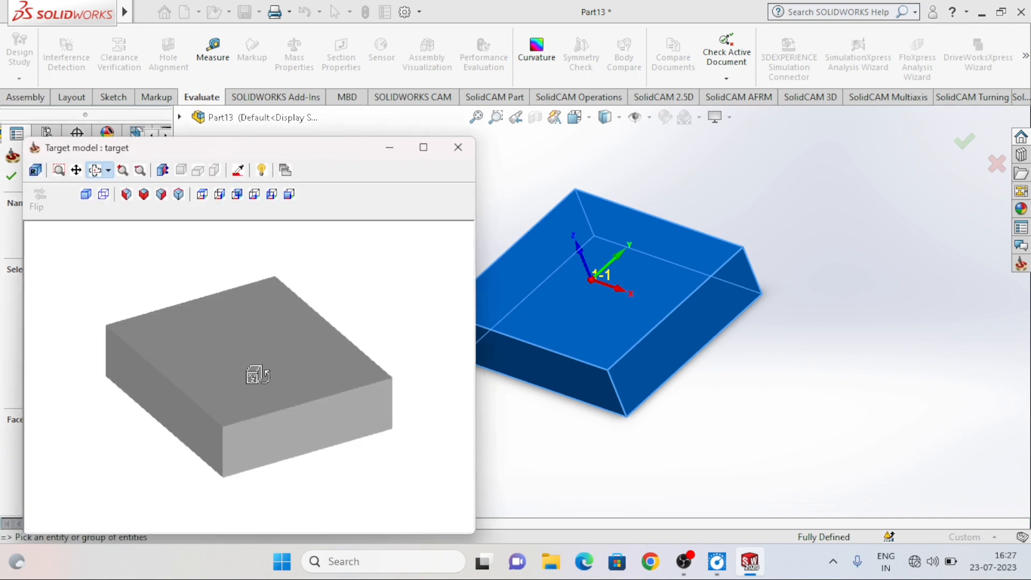
left_click(458, 147)
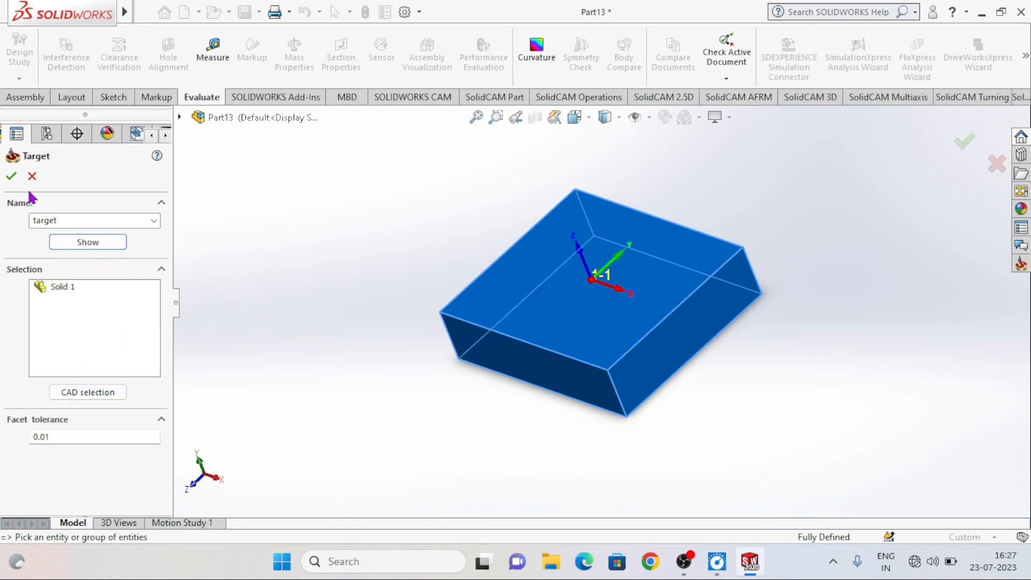
left_click(11, 176)
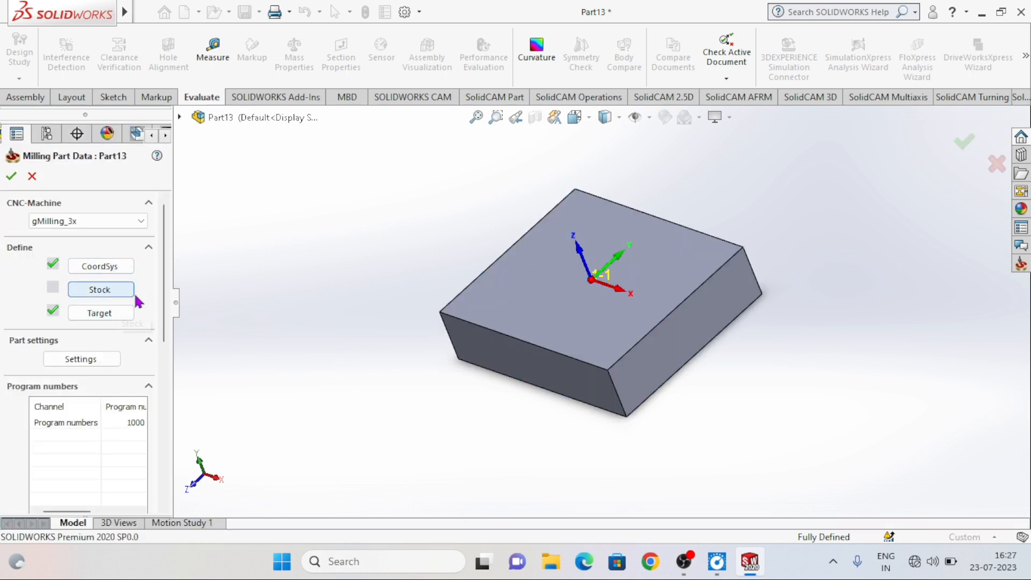